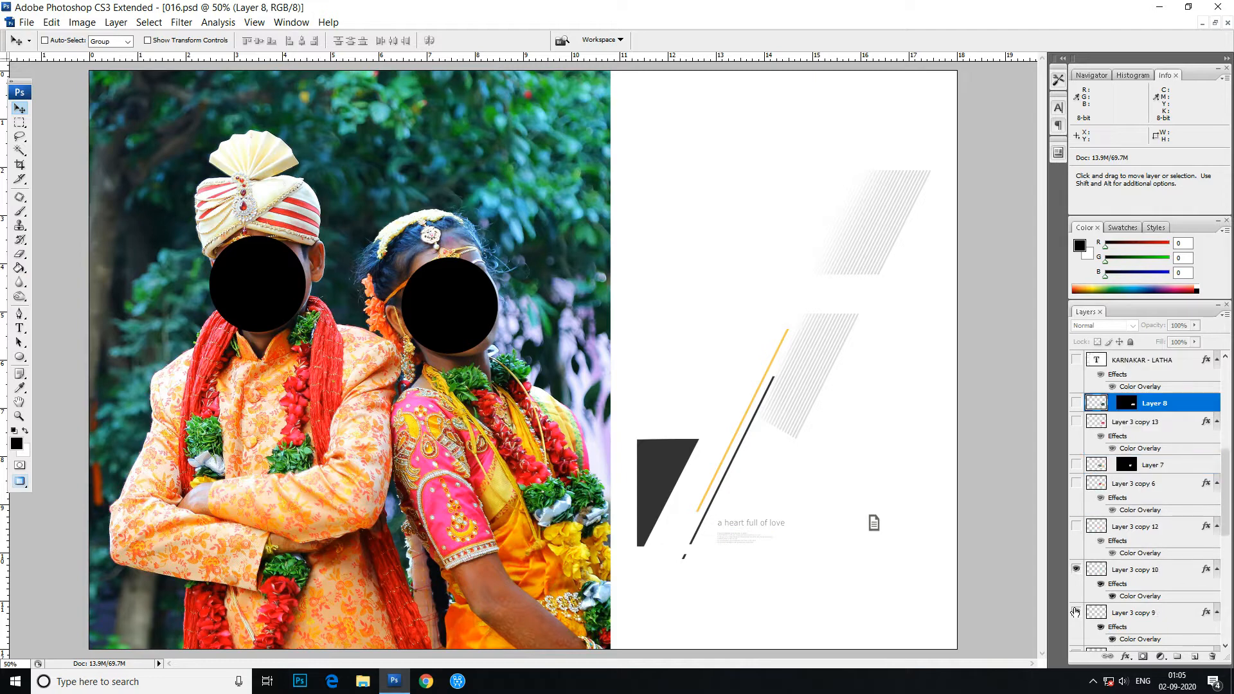
# - Hide the line layers Layer 3 copy 10, copy 9 and copy 15, plus the "a heart full of love" and "I love you without knowing" texts
pyautogui.click(1076, 570)
pyautogui.click(1077, 570)
pyautogui.click(1077, 570)
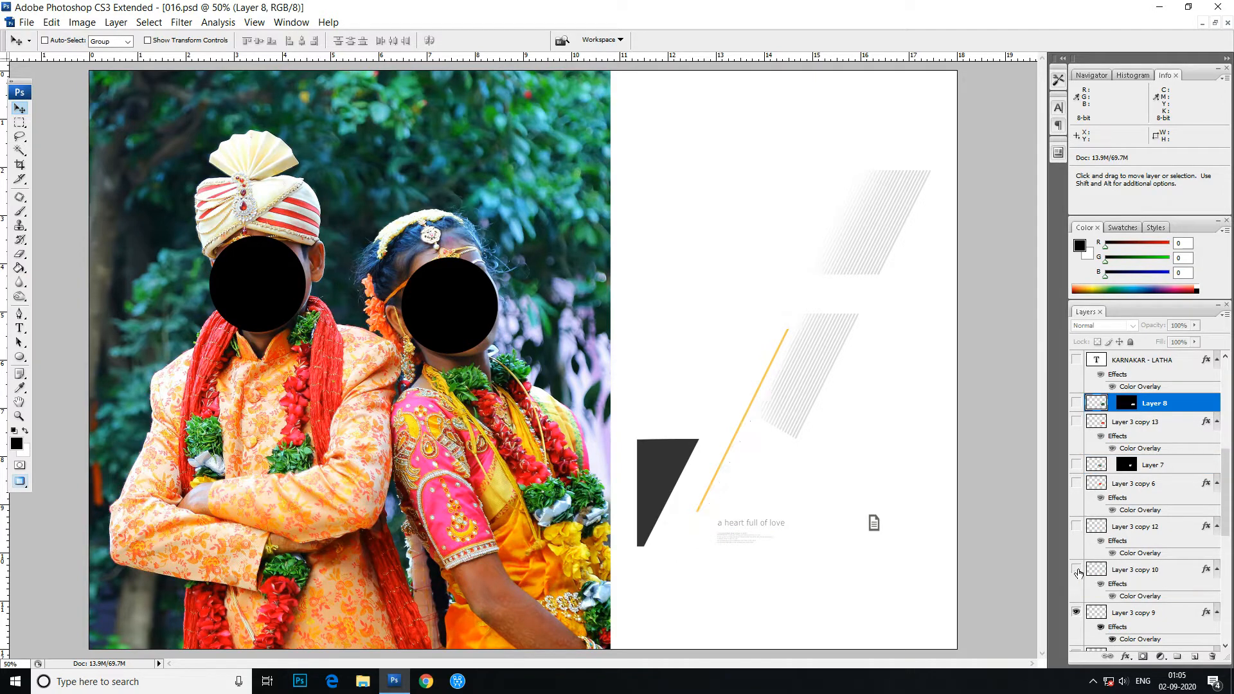
pyautogui.click(1077, 610)
pyautogui.scroll(-4, 1077, 609)
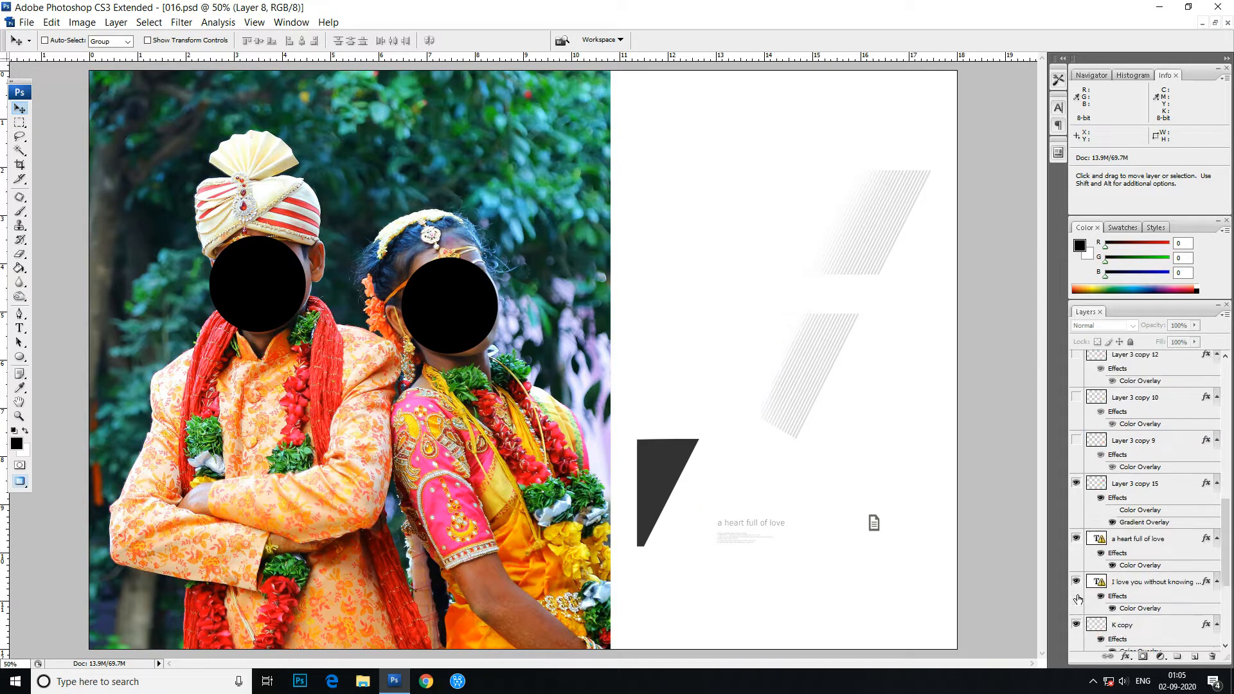
pyautogui.click(1077, 540)
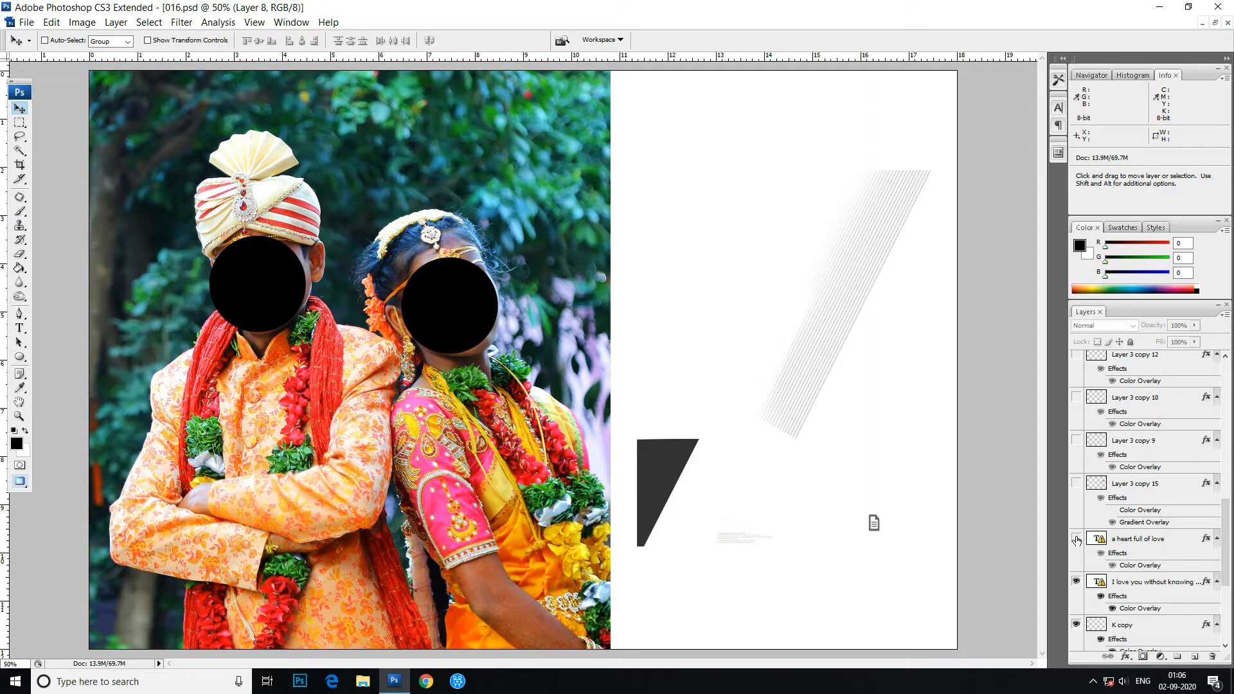
pyautogui.click(1077, 582)
# - Hide every remaining layer from K copy down to Layer 1, leaving only the Background
pyautogui.scroll(-3, 1076, 585)
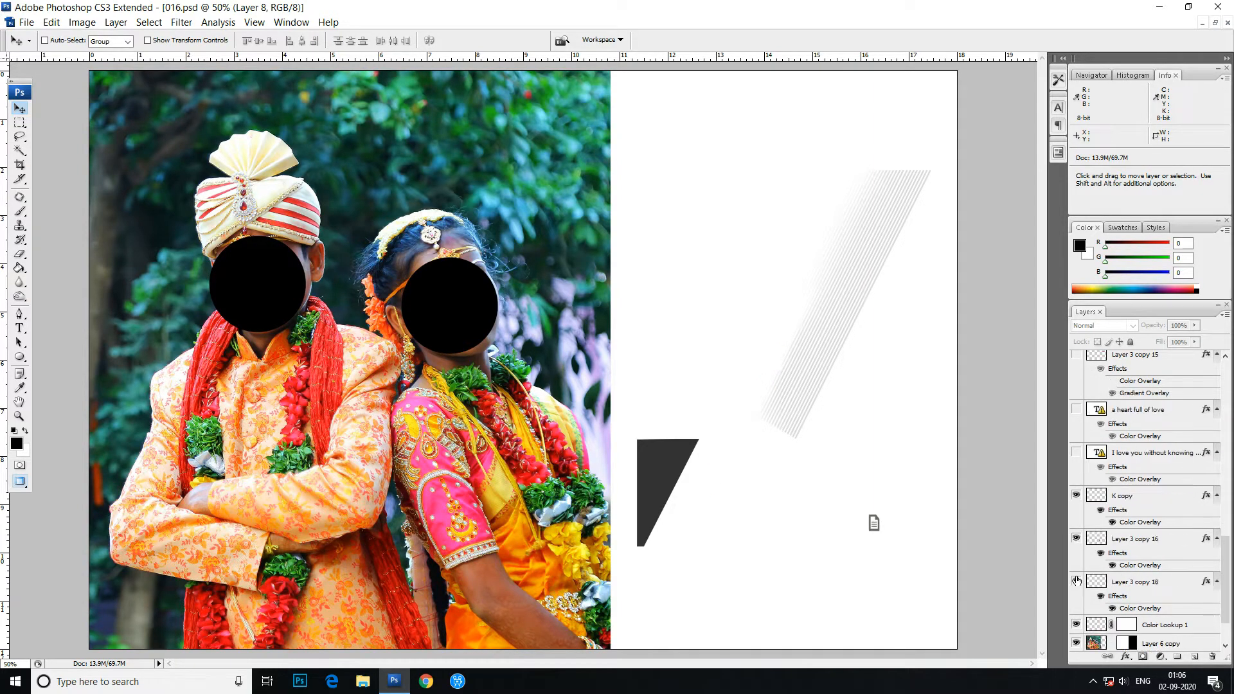
pyautogui.click(1076, 496)
pyautogui.click(1077, 538)
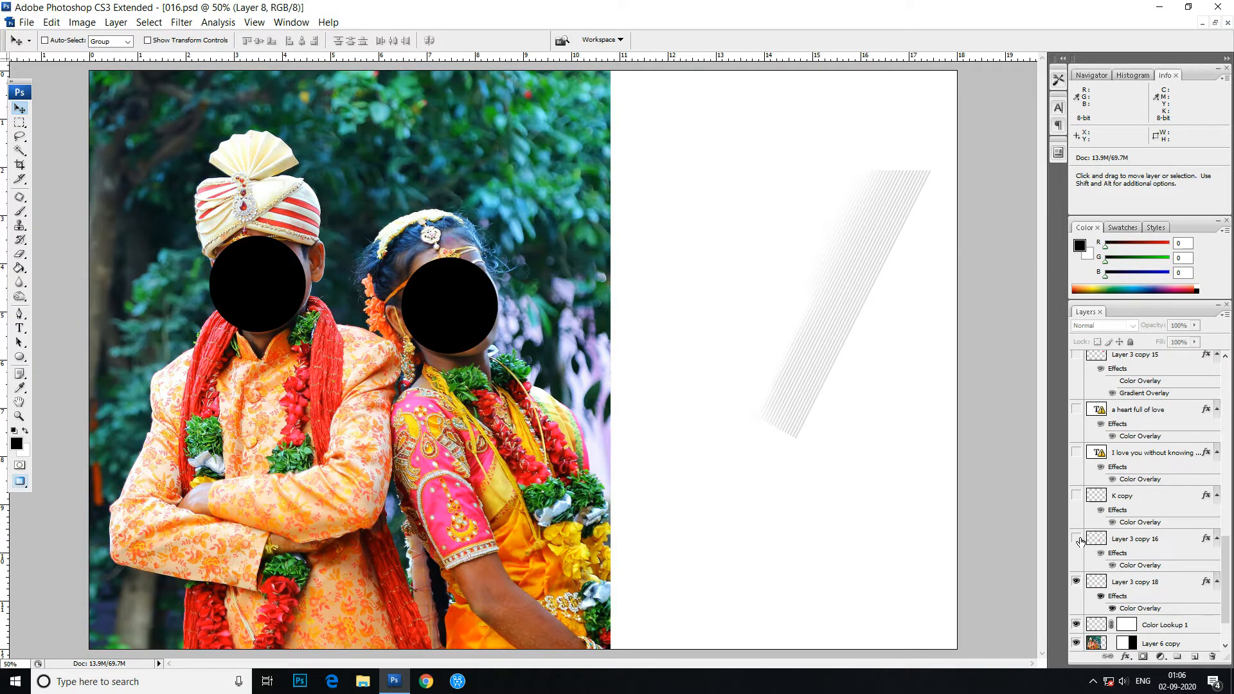
pyautogui.click(1077, 582)
pyautogui.scroll(-3, 1077, 625)
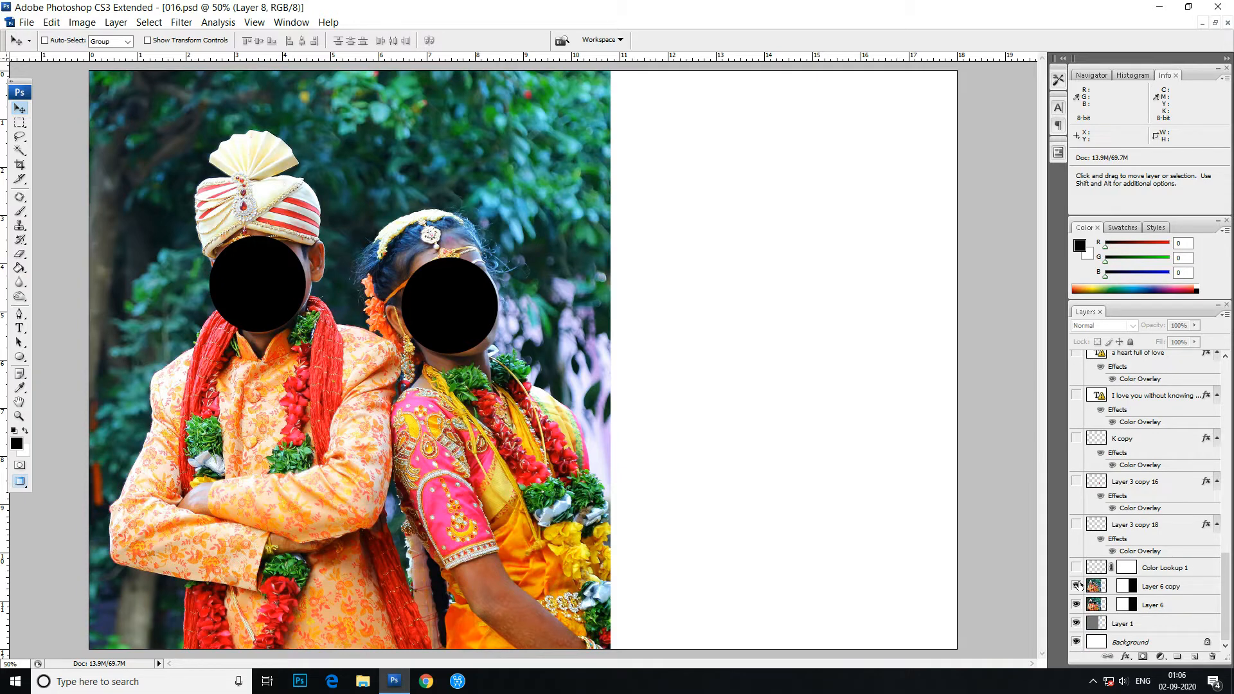
pyautogui.click(1077, 586)
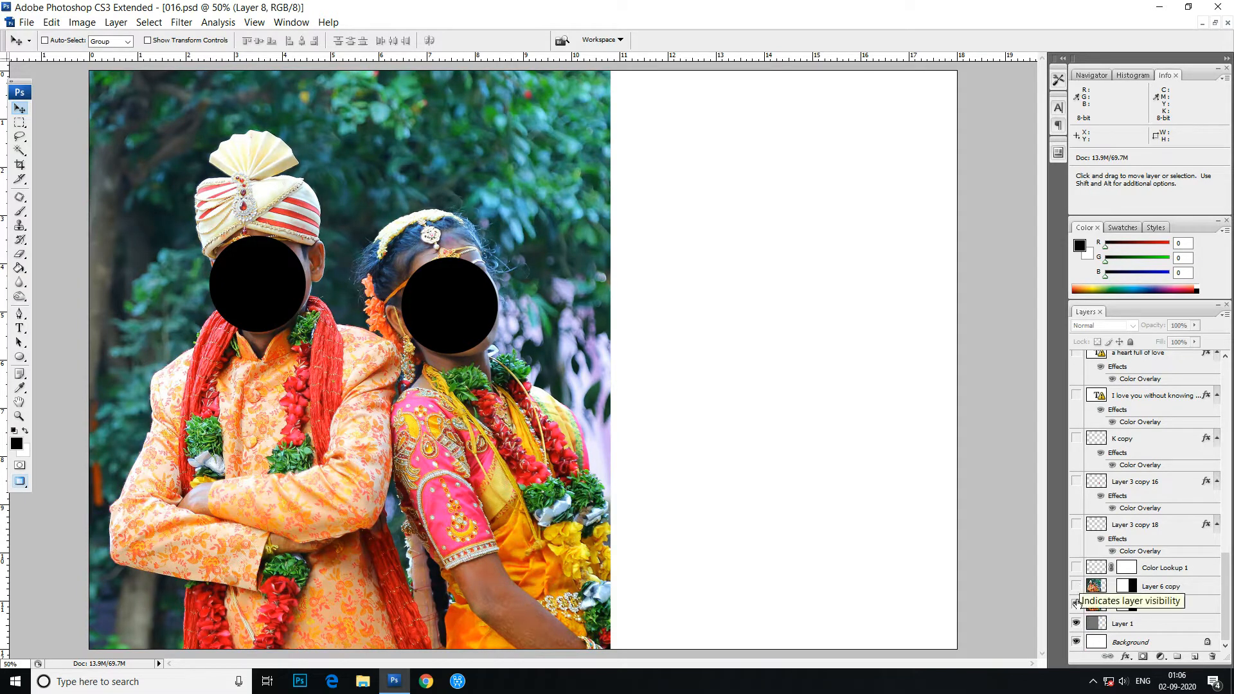
pyautogui.click(1077, 604)
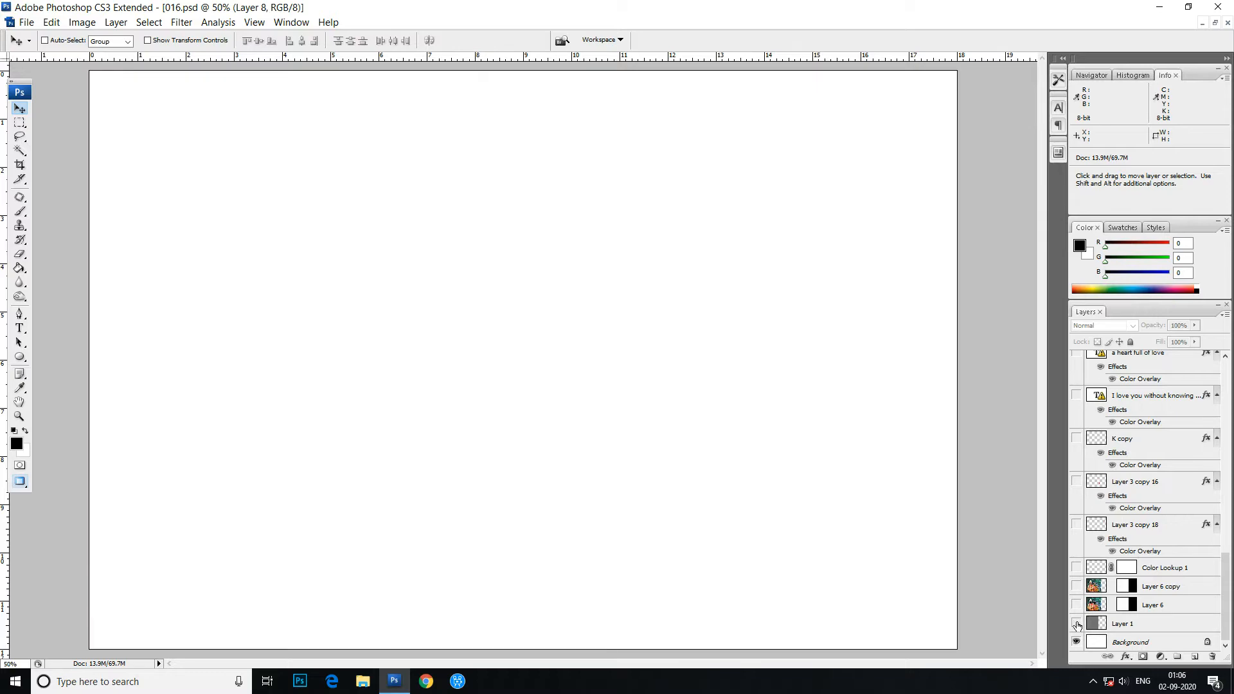
# - Show Layer 1, the couple photo layers Layer 6 and Layer 6 copy, and the Color Lookup 1 adjustment
pyautogui.click(1076, 623)
pyautogui.click(1077, 605)
pyautogui.click(1076, 586)
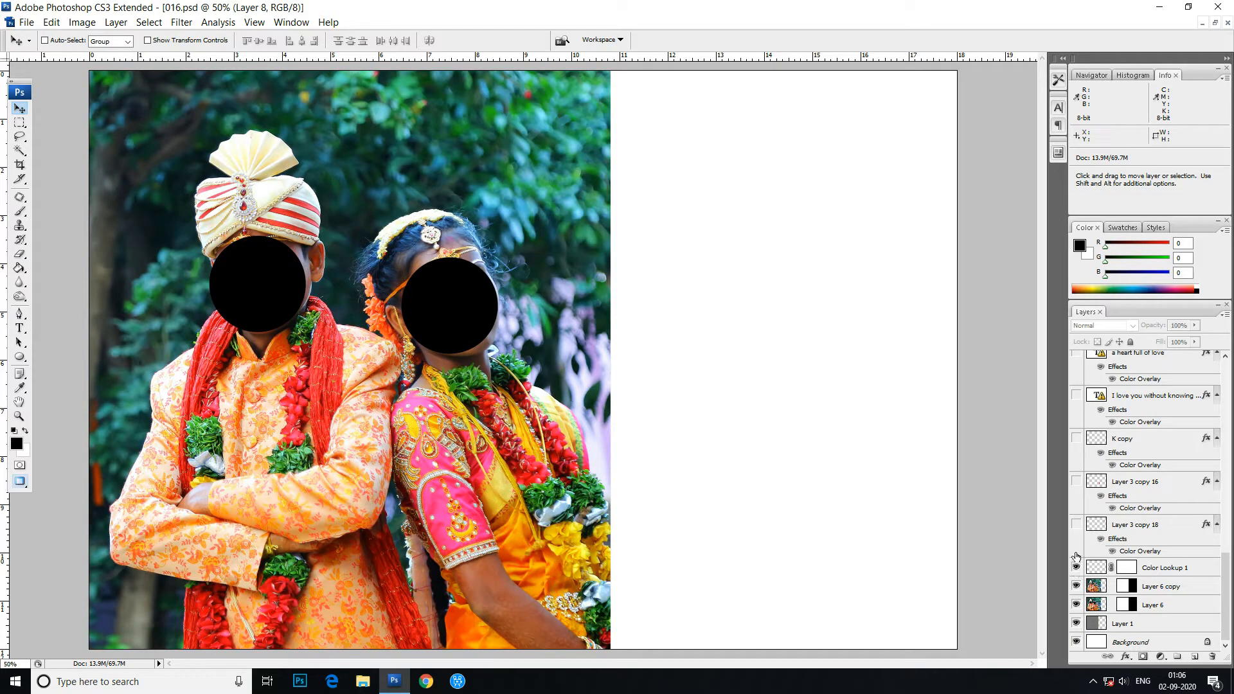
# - Show Layer 3 copy 18, Layer 3 copy 16, K copy and the "I love you without knowing" and "a heart full of love" text layers
pyautogui.click(1075, 524)
pyautogui.click(1076, 482)
pyautogui.click(1075, 438)
pyautogui.click(1075, 395)
pyautogui.click(1076, 353)
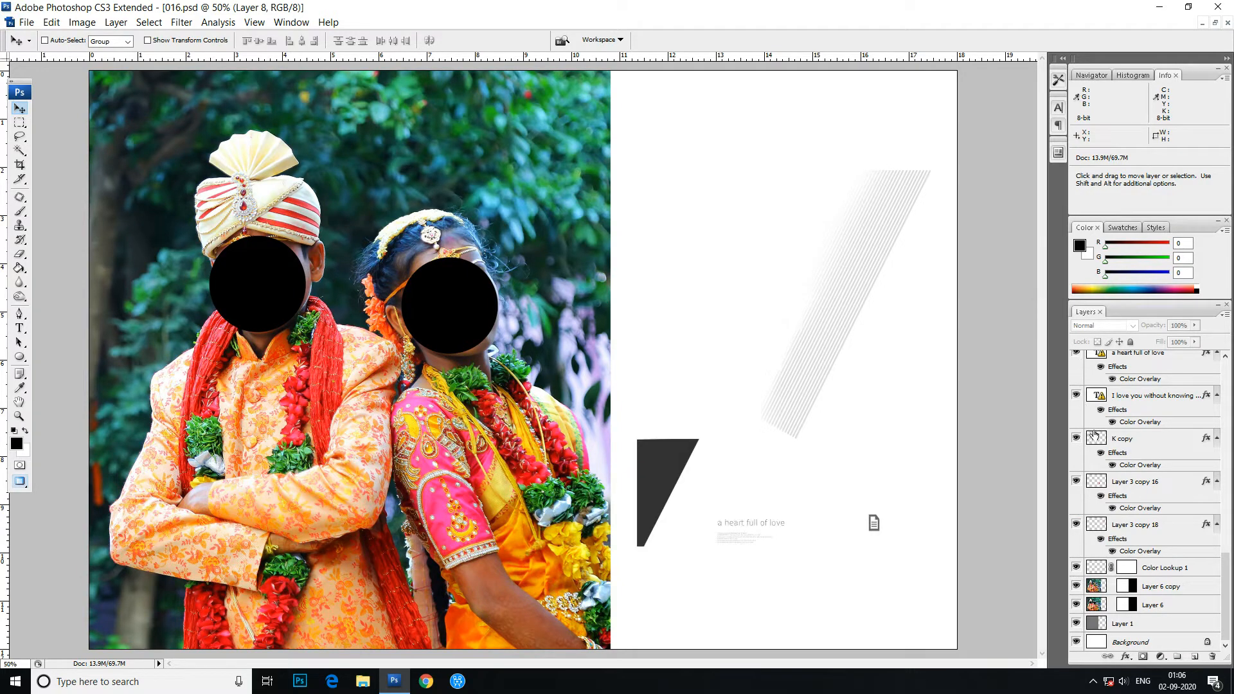
# - Show Layer 3 copies 15, 9, 10, 12 and 6, along with the small couple photo on Layer 7
pyautogui.scroll(4, 1092, 436)
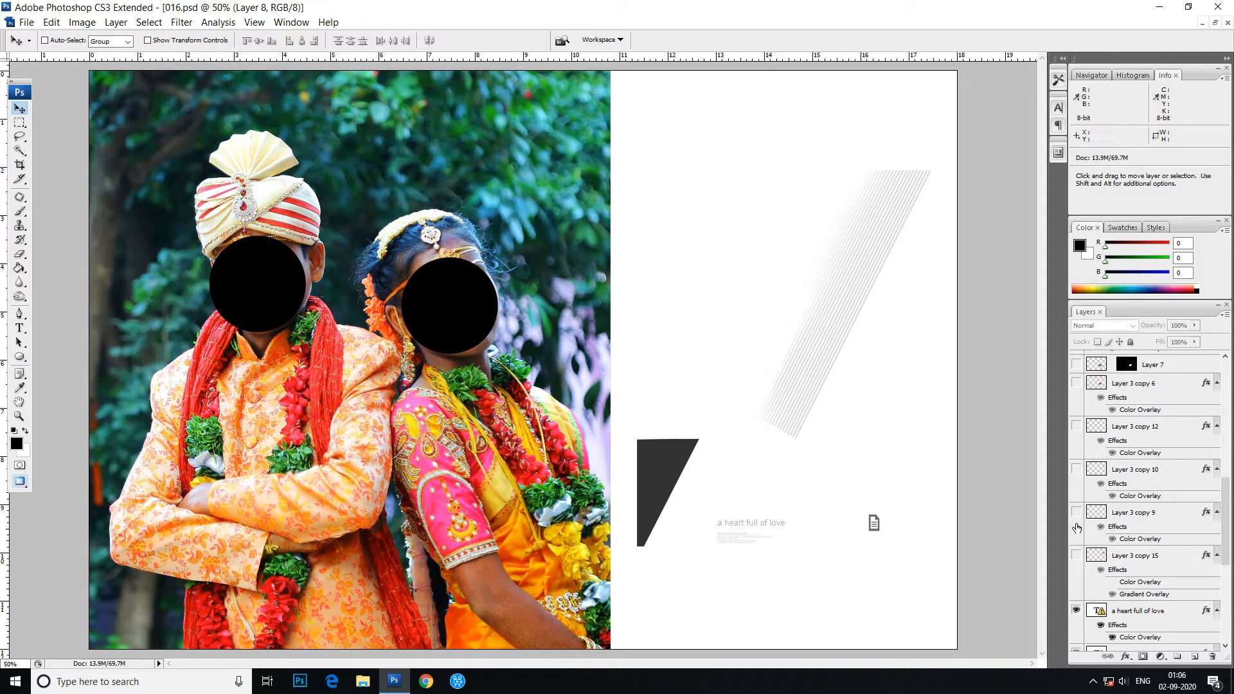
pyautogui.click(1075, 555)
pyautogui.click(1075, 512)
pyautogui.click(1075, 469)
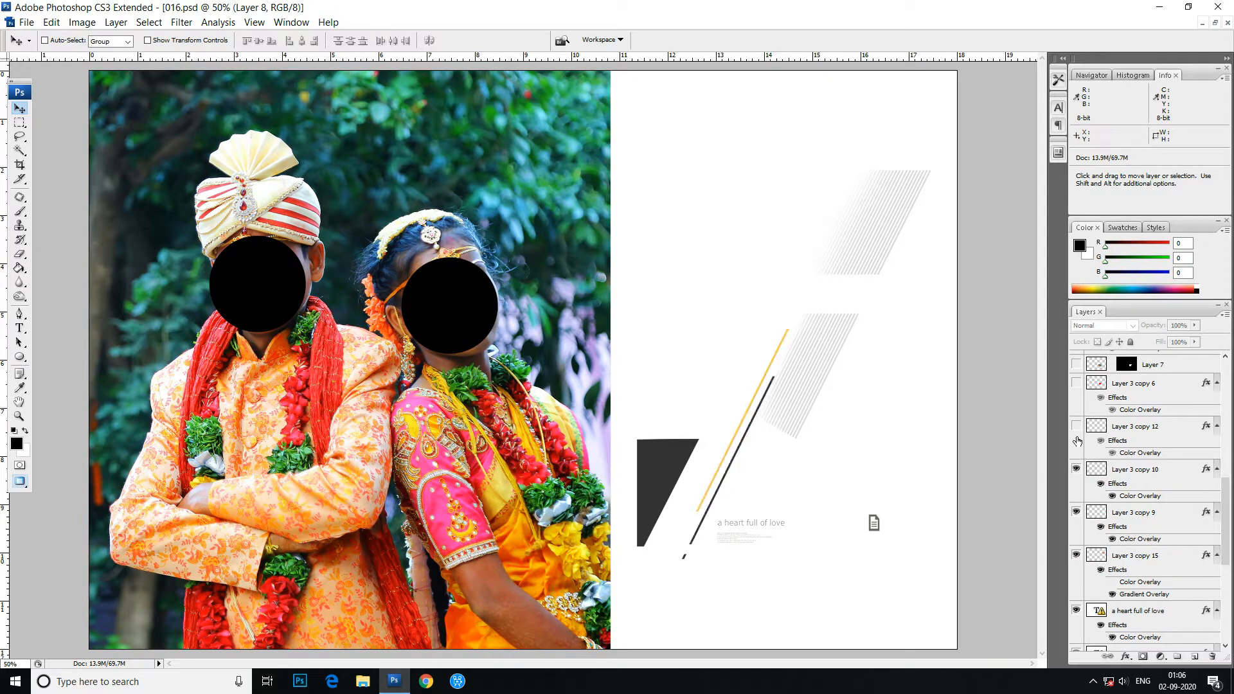
pyautogui.click(1076, 426)
pyautogui.click(1076, 383)
pyautogui.click(1076, 364)
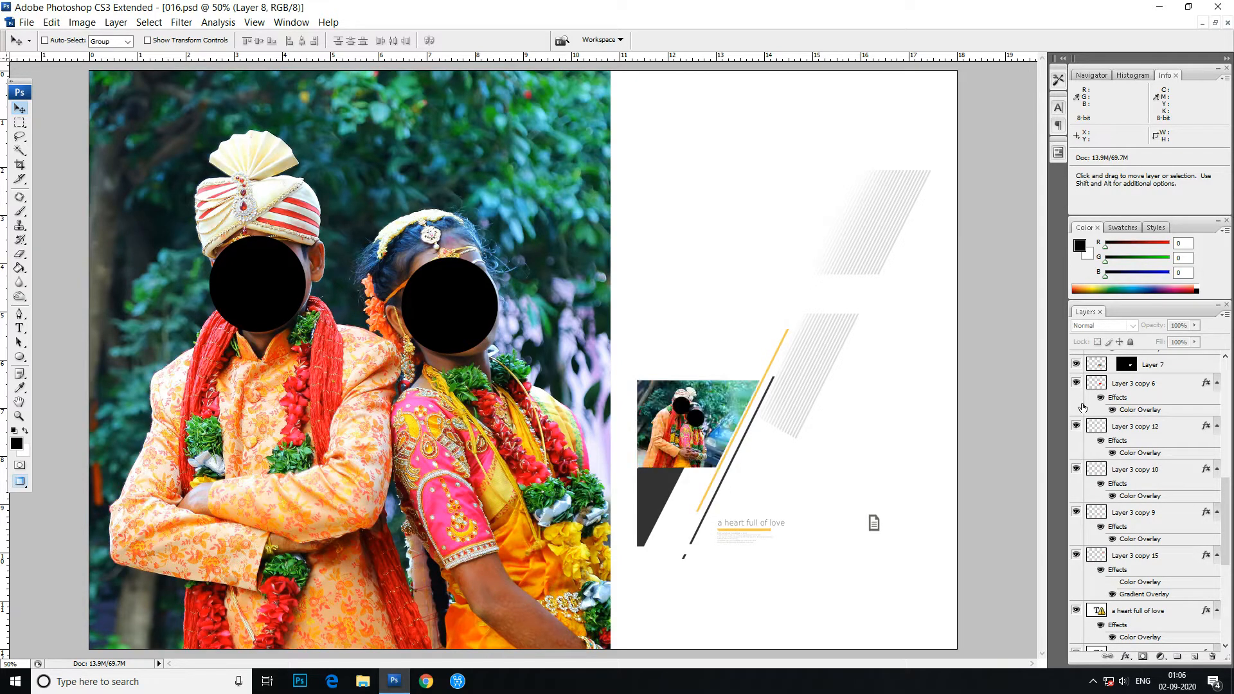
# - Show Layer 3 copy 13, the photo on Layer 8, the couple's names text, Layer 3 copy 11 and Layer 3 copy 19
pyautogui.scroll(5, 1085, 424)
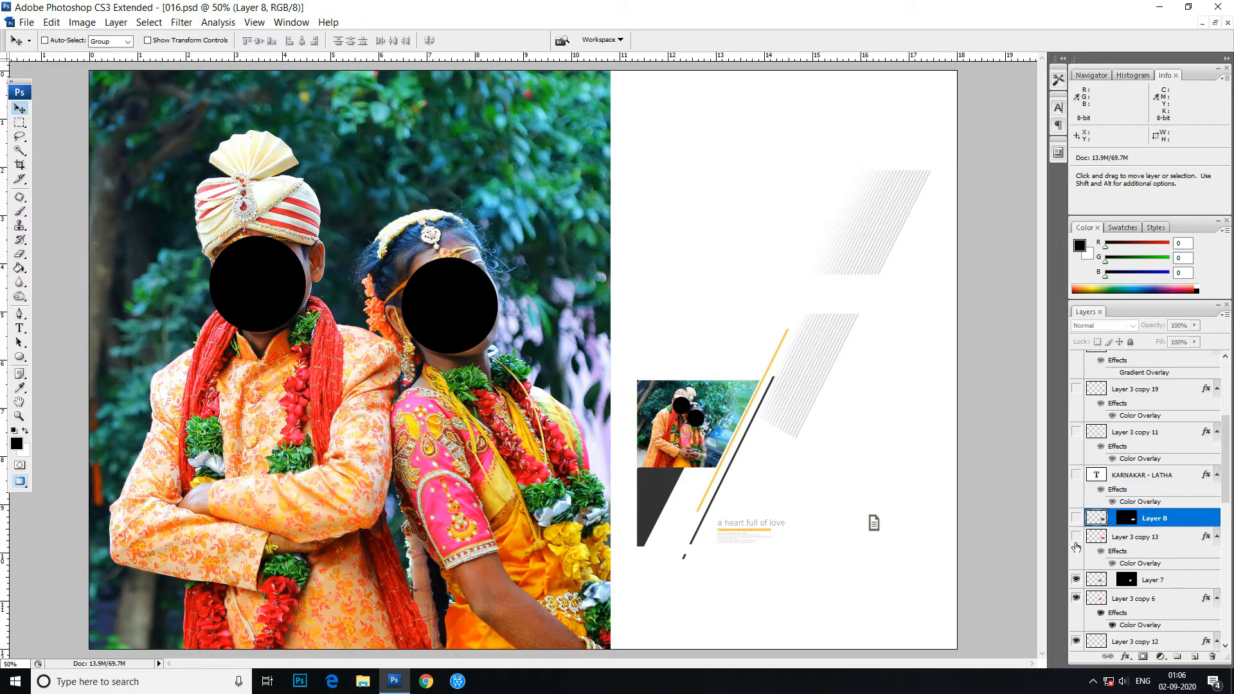
pyautogui.click(1075, 536)
pyautogui.click(1076, 517)
pyautogui.click(1076, 474)
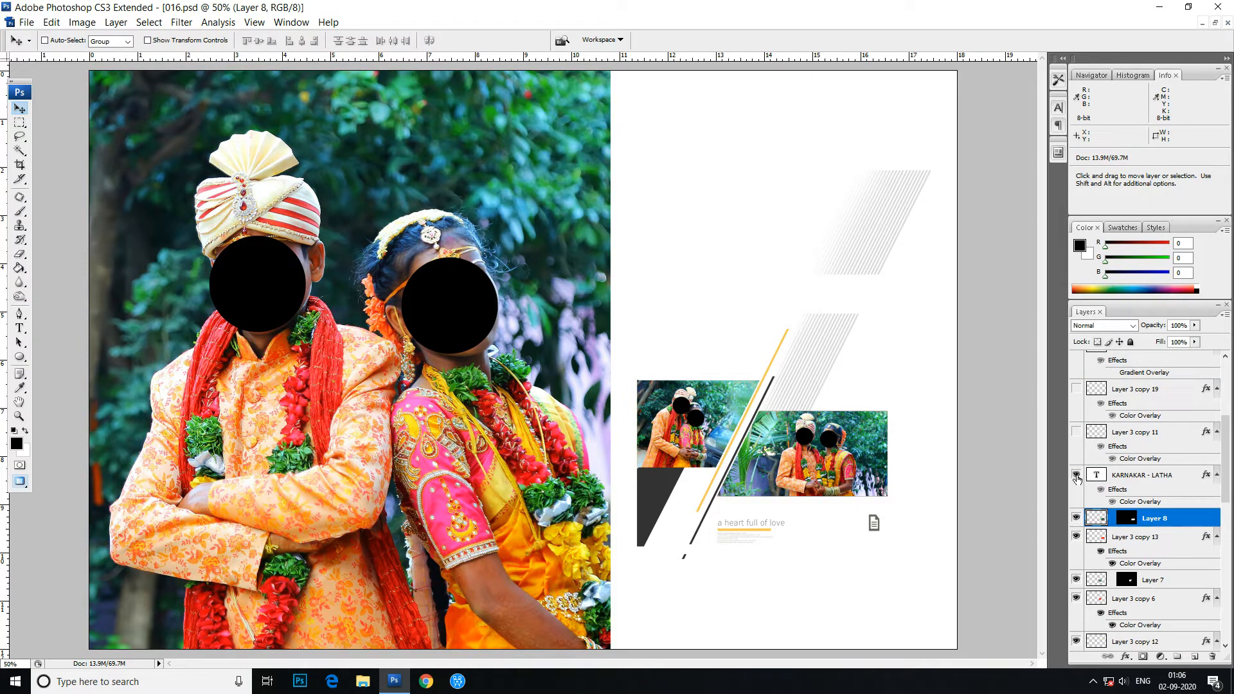
pyautogui.click(1076, 431)
pyautogui.click(1076, 388)
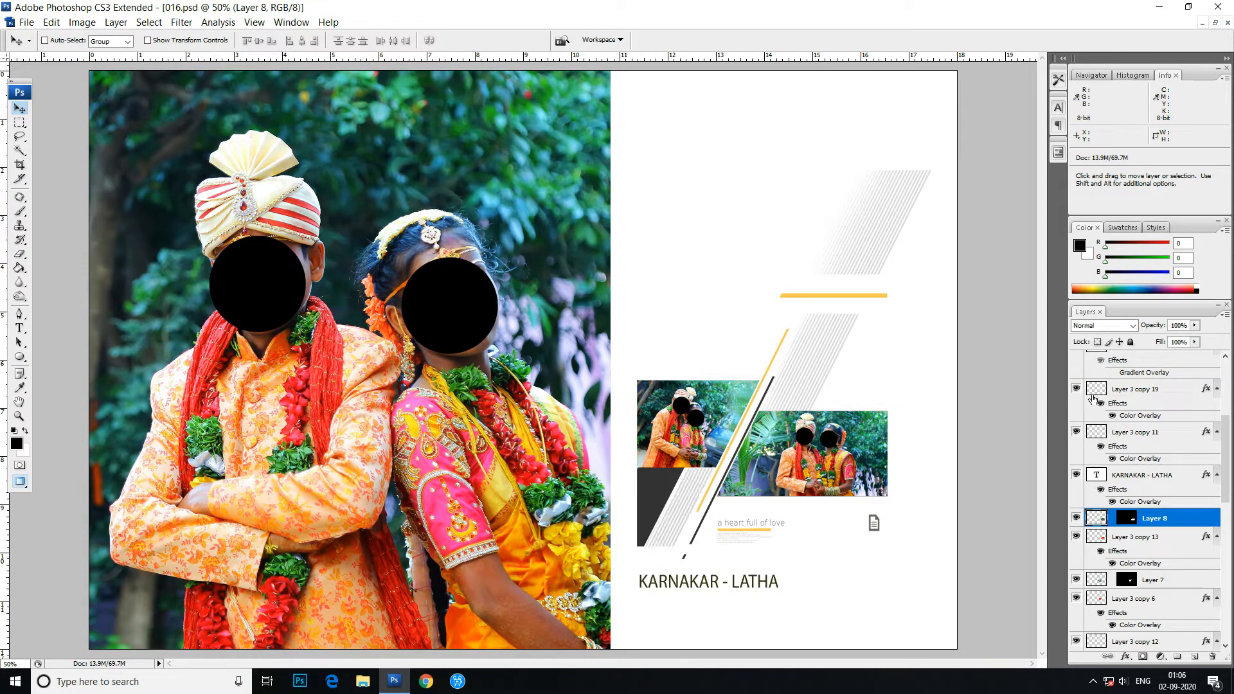
# - Show the title text layers "You", "Happiness", "WEDDING CEREMONY", "to my life" and "bring"
pyautogui.scroll(4, 1100, 416)
pyautogui.click(1076, 518)
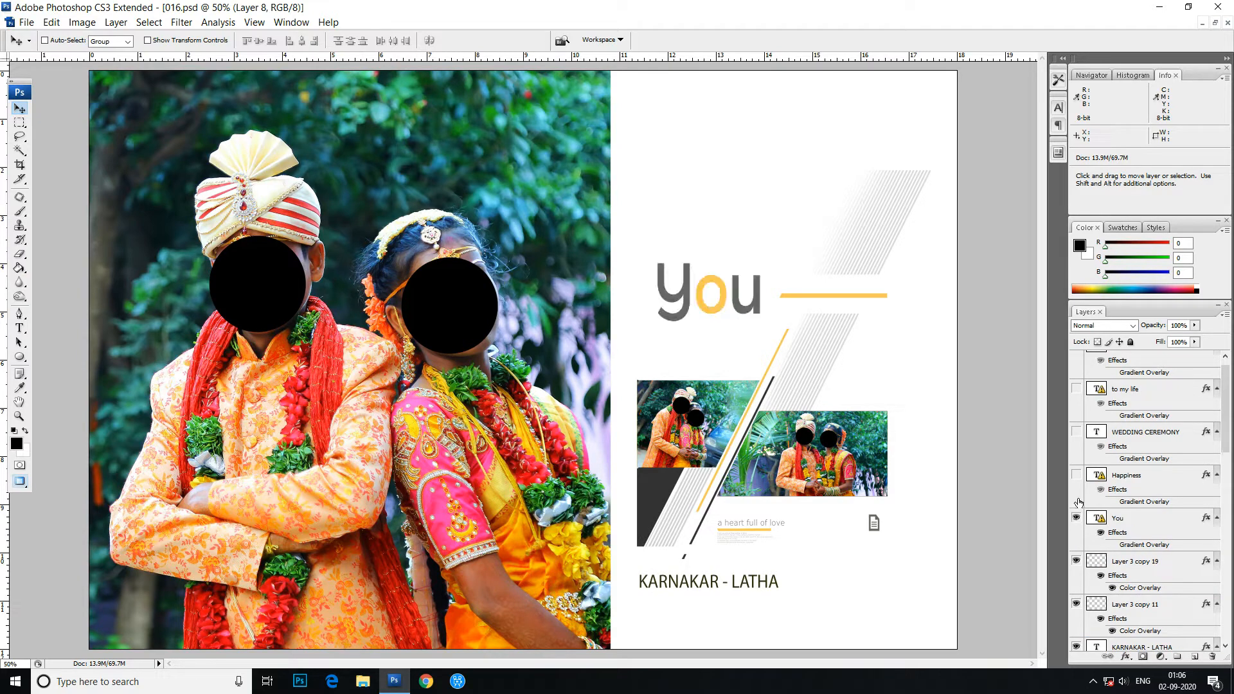
pyautogui.click(1075, 474)
pyautogui.click(1075, 431)
pyautogui.click(1076, 390)
pyautogui.scroll(1, 1077, 393)
pyautogui.click(1076, 361)
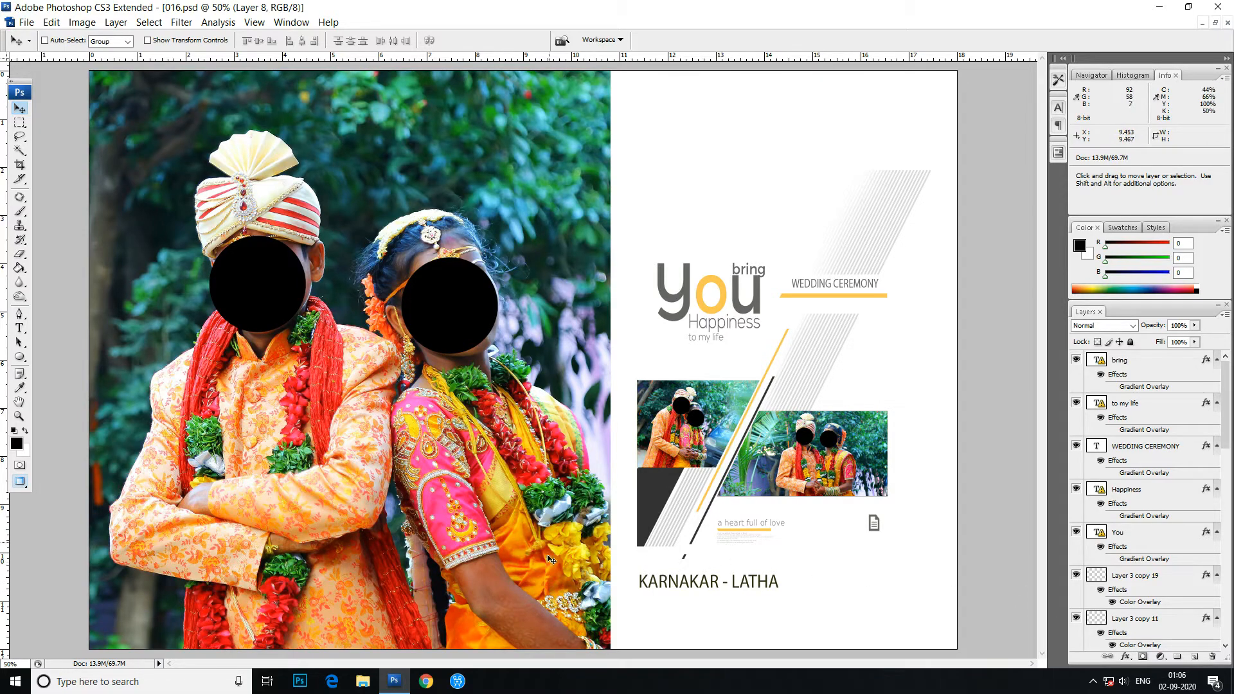
# - Review the complete album spread as a whole, and inspect the titles and small photos up close
pyautogui.hotkey('ctrl', '-')
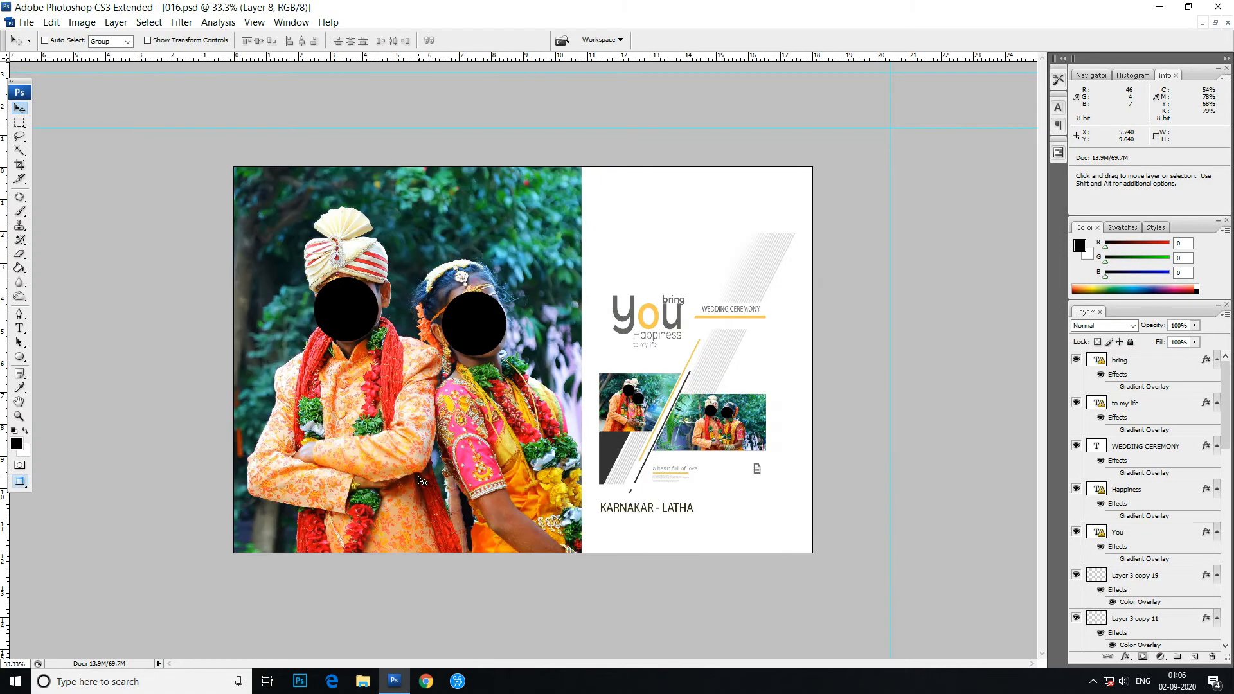
pyautogui.hotkey('ctrl', '+')
pyautogui.hotkey('ctrl', '+')
pyautogui.moveTo(613, 441); pyautogui.dragTo(521, 476)
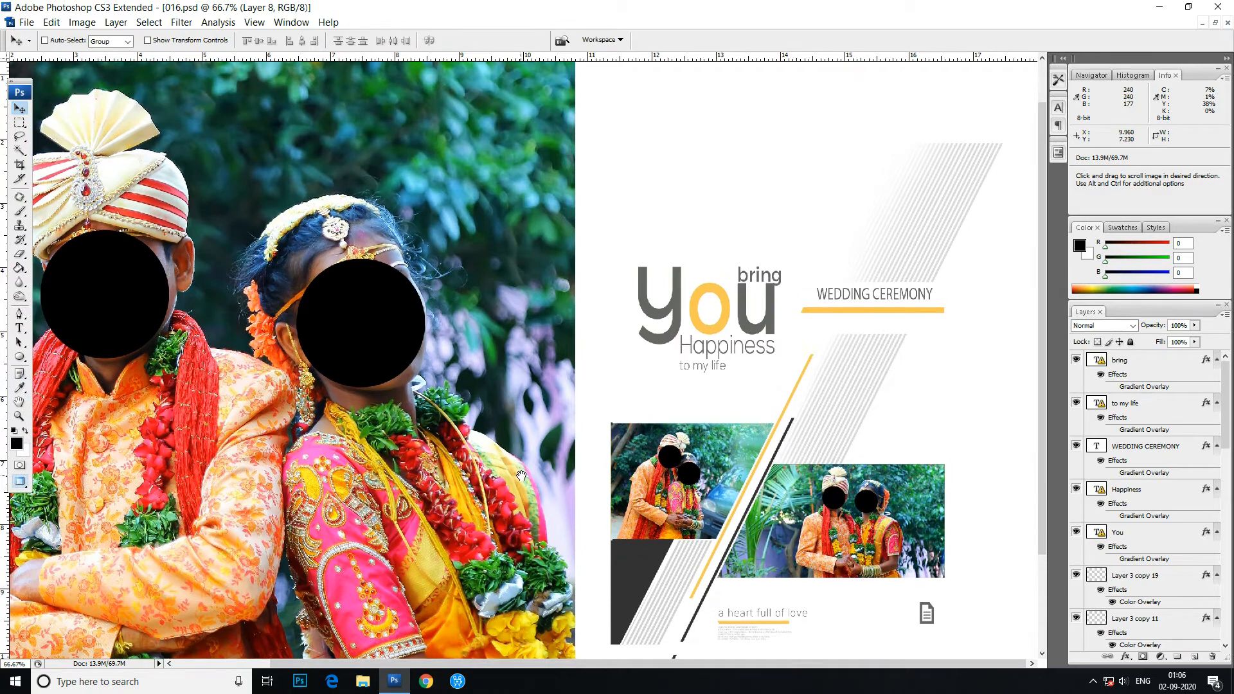
pyautogui.hotkey('ctrl', '-')
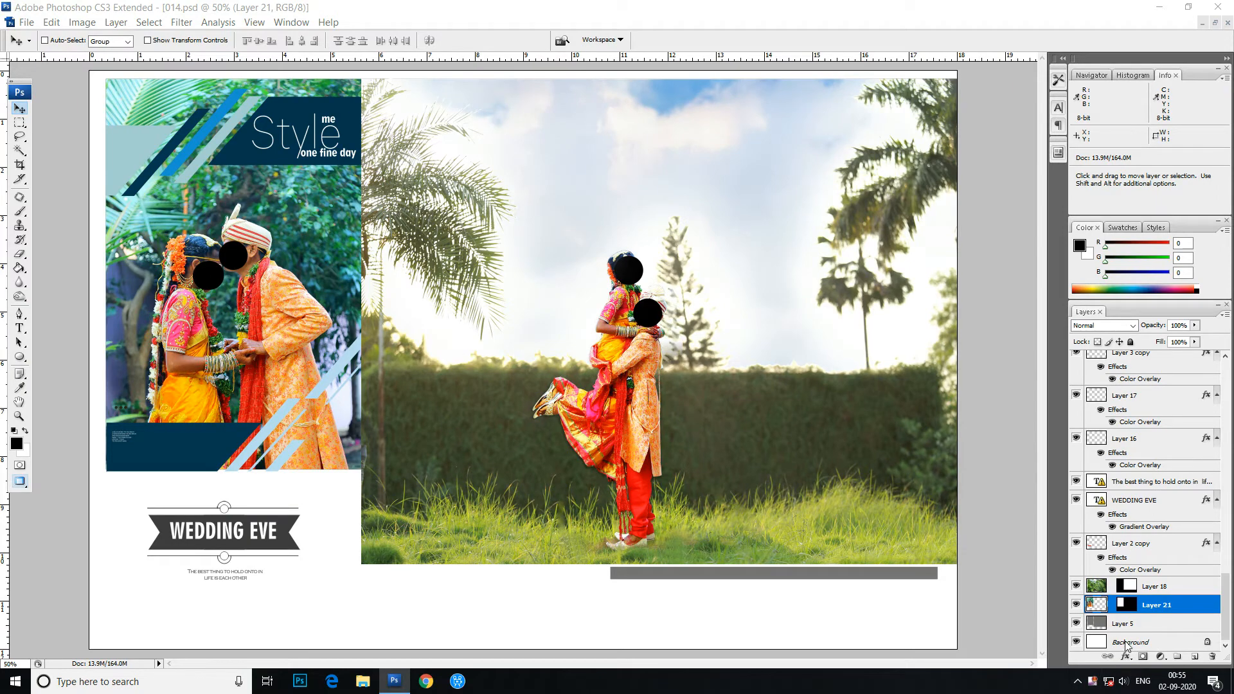
# - In 014.psd, toggle the couple photo on Layer 21 to compare, and leave it hidden
pyautogui.click(1074, 607)
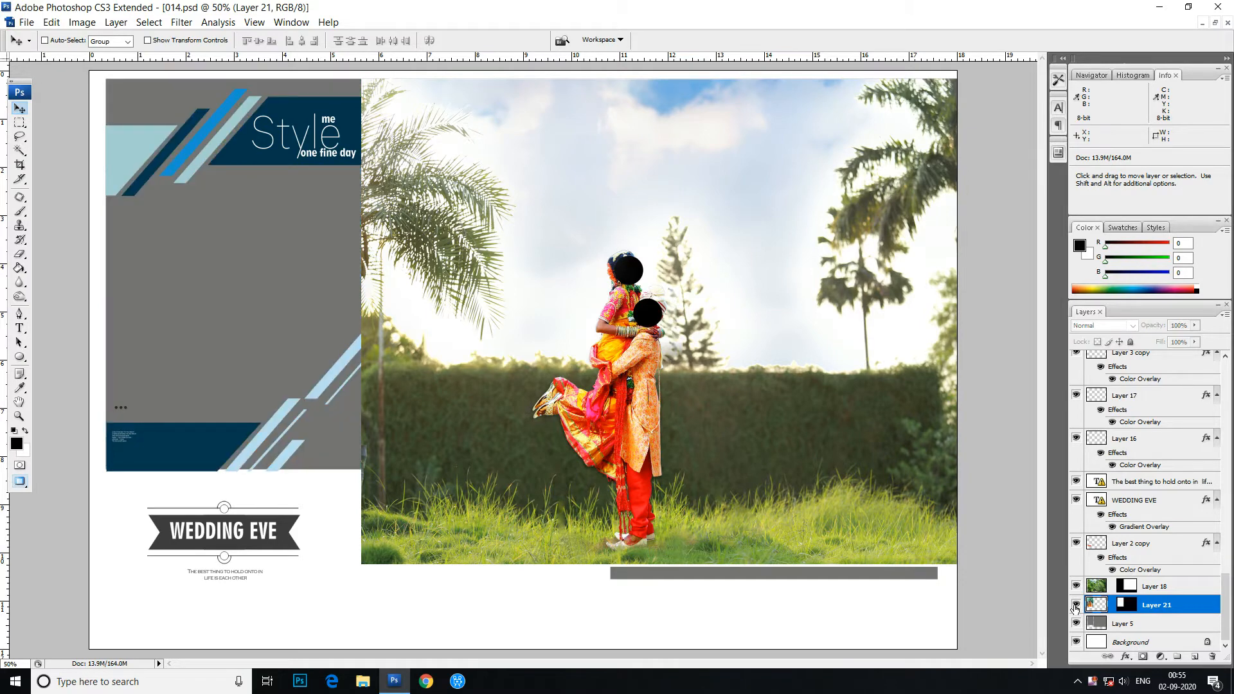
pyautogui.click(1074, 607)
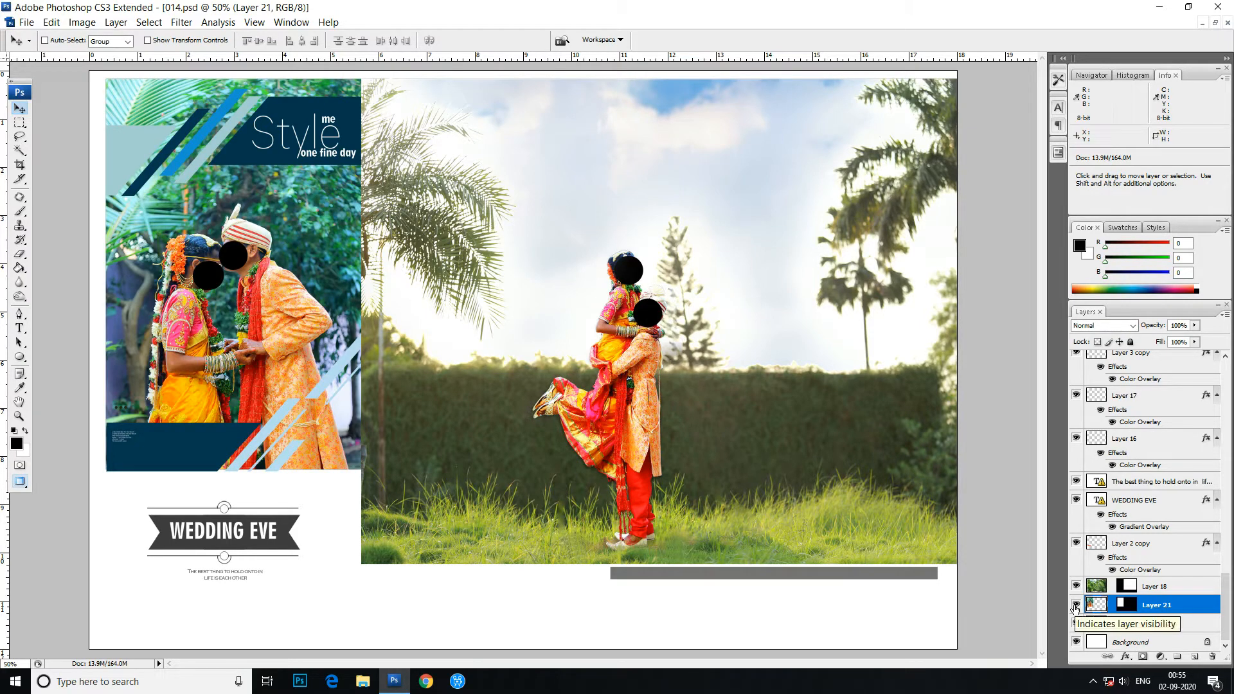
pyautogui.click(1074, 607)
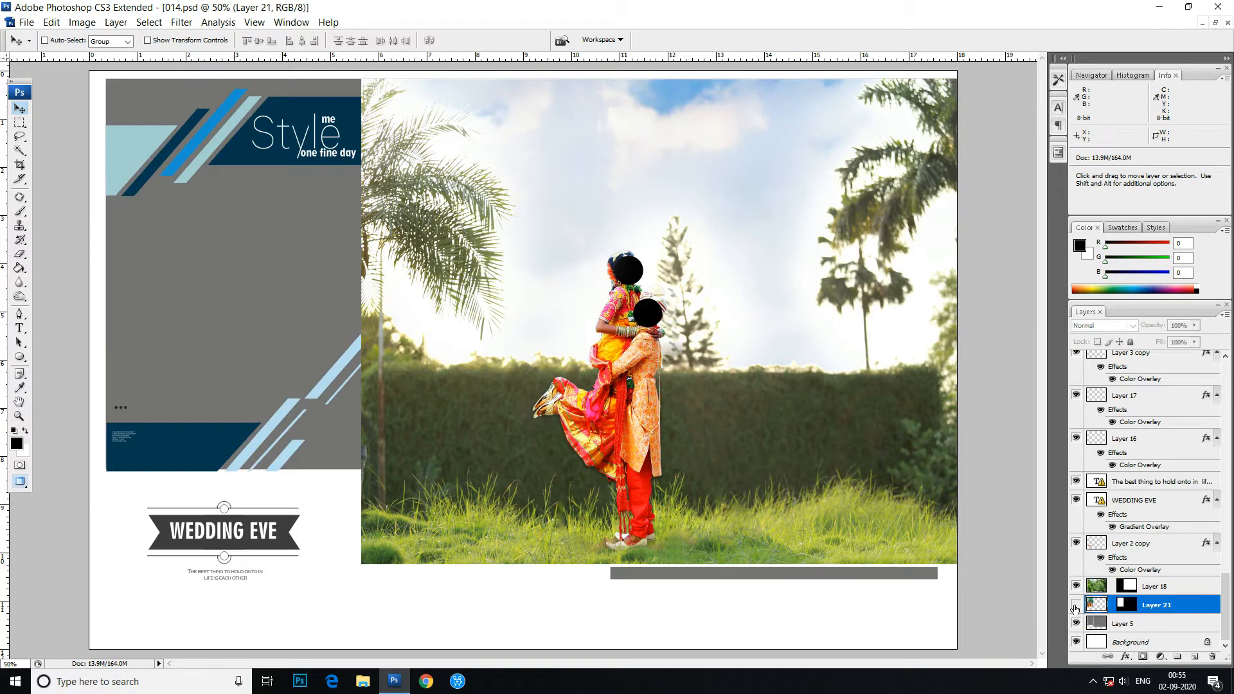
# - Hide the banner shape Layer 2 copy, the "WEDDING EVE" title, the "The best thing to hold onto" text, and the ornament layers Layer 16 and Layer 17
pyautogui.click(1078, 545)
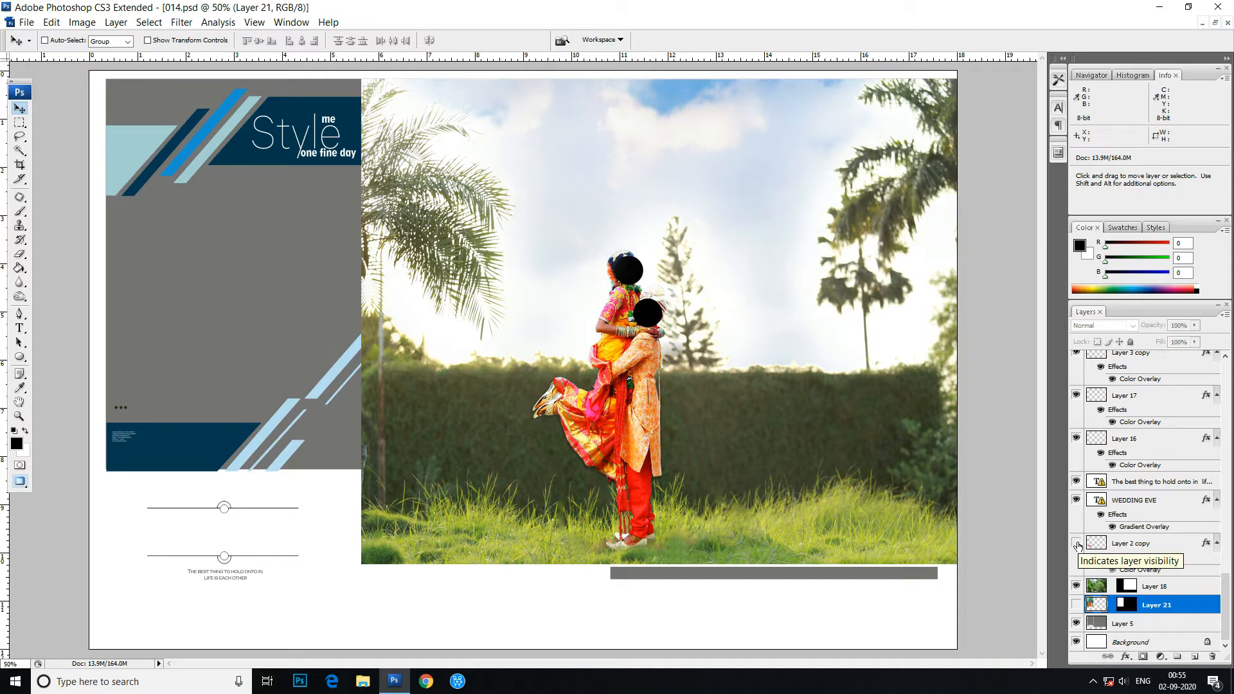
pyautogui.click(1077, 500)
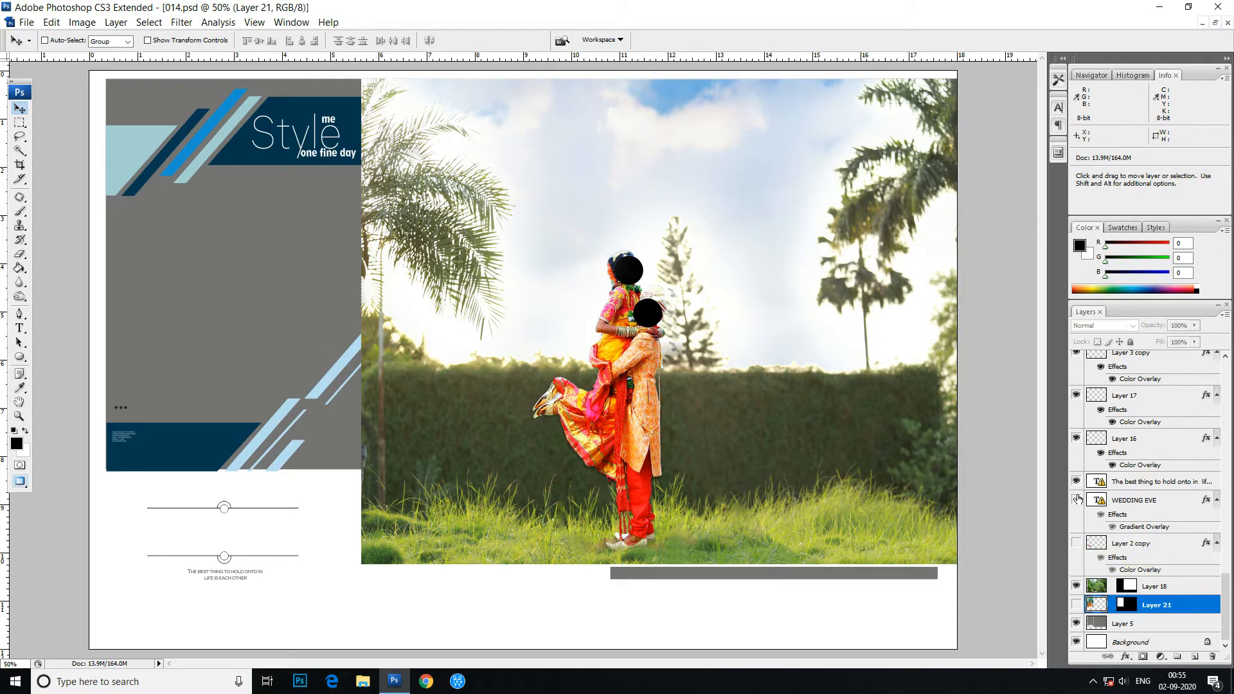
pyautogui.click(1076, 482)
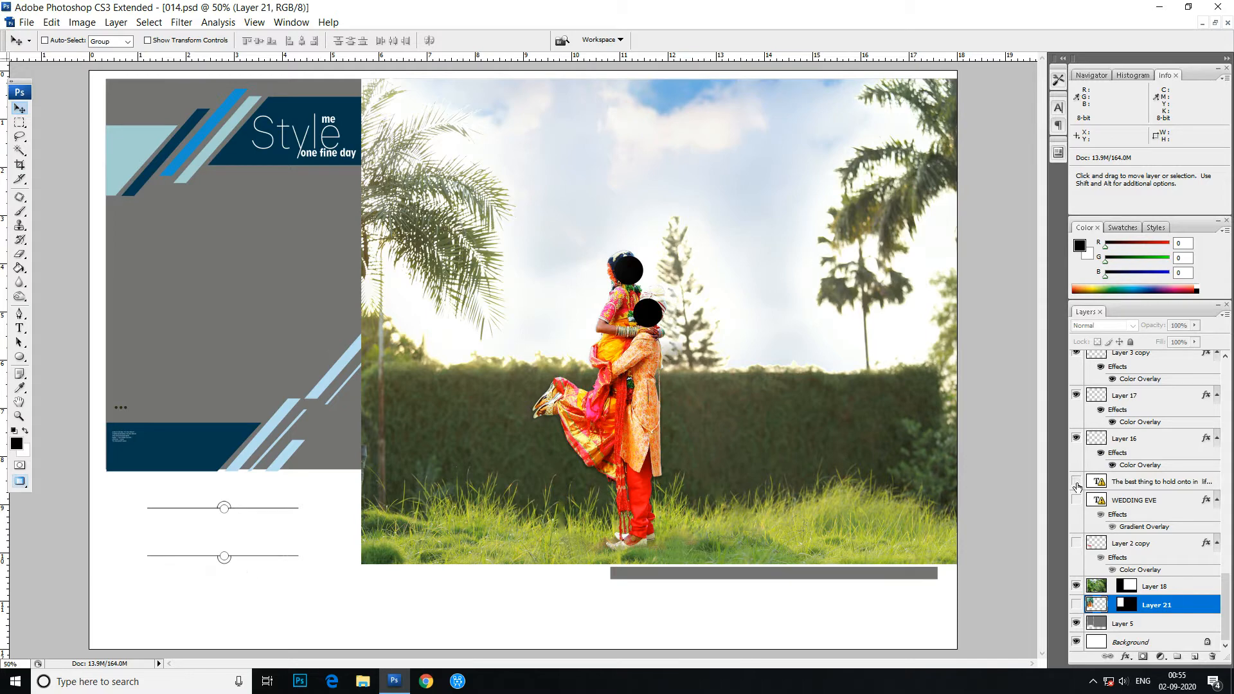
pyautogui.click(1077, 440)
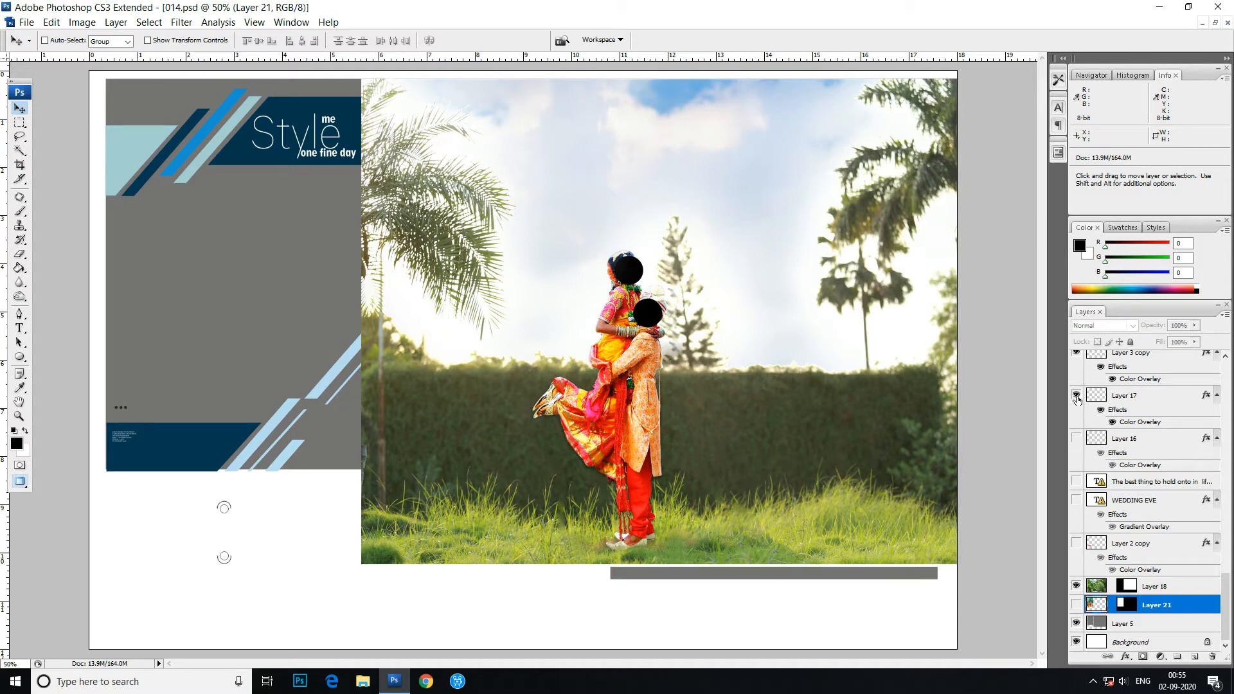
# - Hide Layer 3 copy, Layer 3 copy 2, Layer 3 copy 3 and the hedge and palm background on Layer 10
pyautogui.moveTo(1224, 600); pyautogui.dragTo(1224, 547)
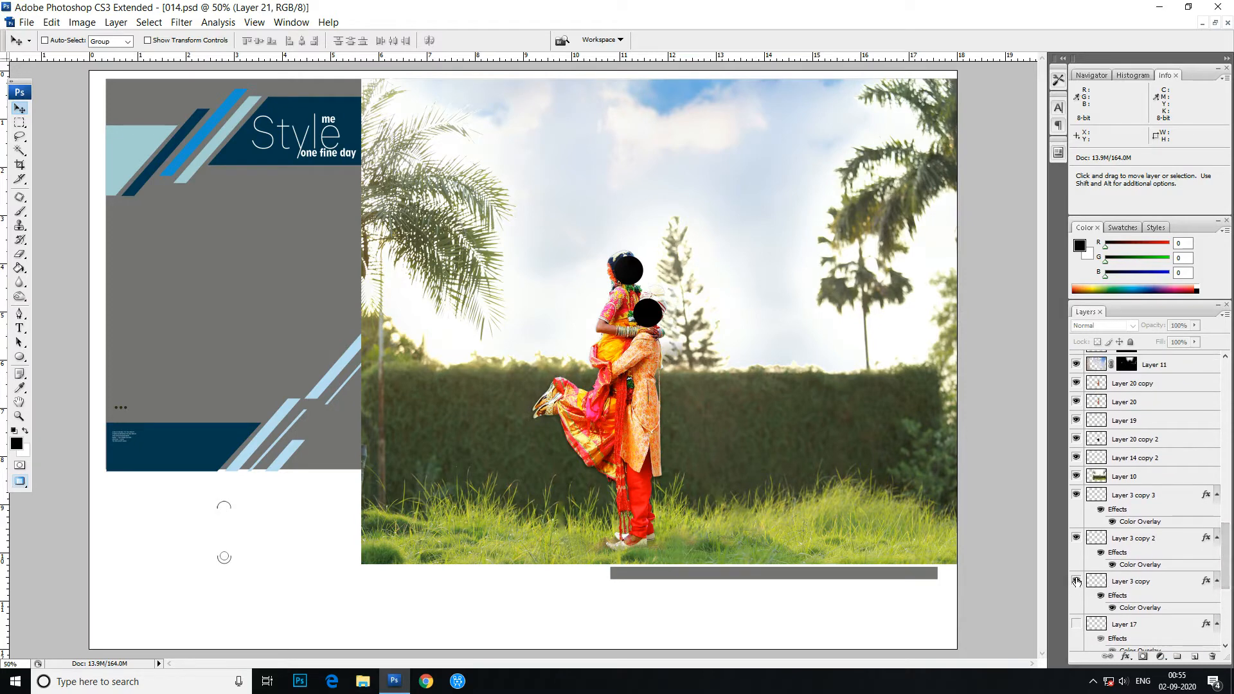
pyautogui.click(1077, 539)
pyautogui.click(1075, 494)
pyautogui.click(1076, 478)
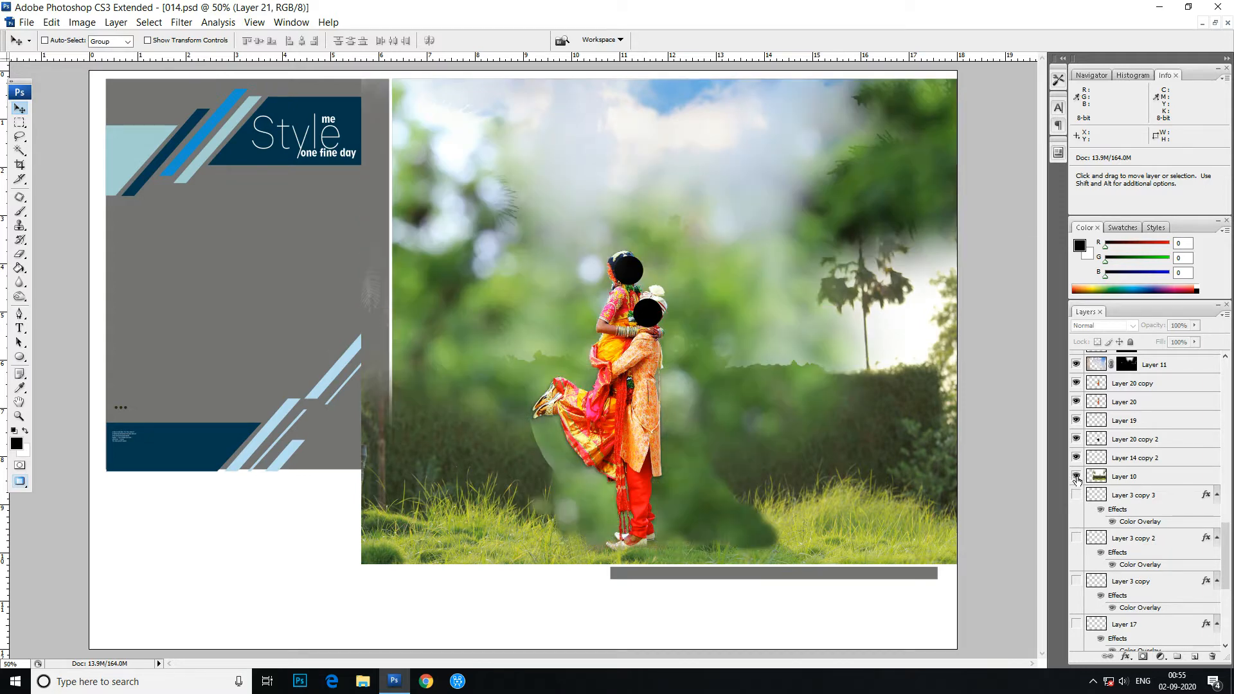
pyautogui.click(1077, 478)
# - Hide the layers from Layer 14 copy 2 up to Layer 11, including the couple cutouts Layer 20 and Layer 20 copy
pyautogui.click(1075, 402)
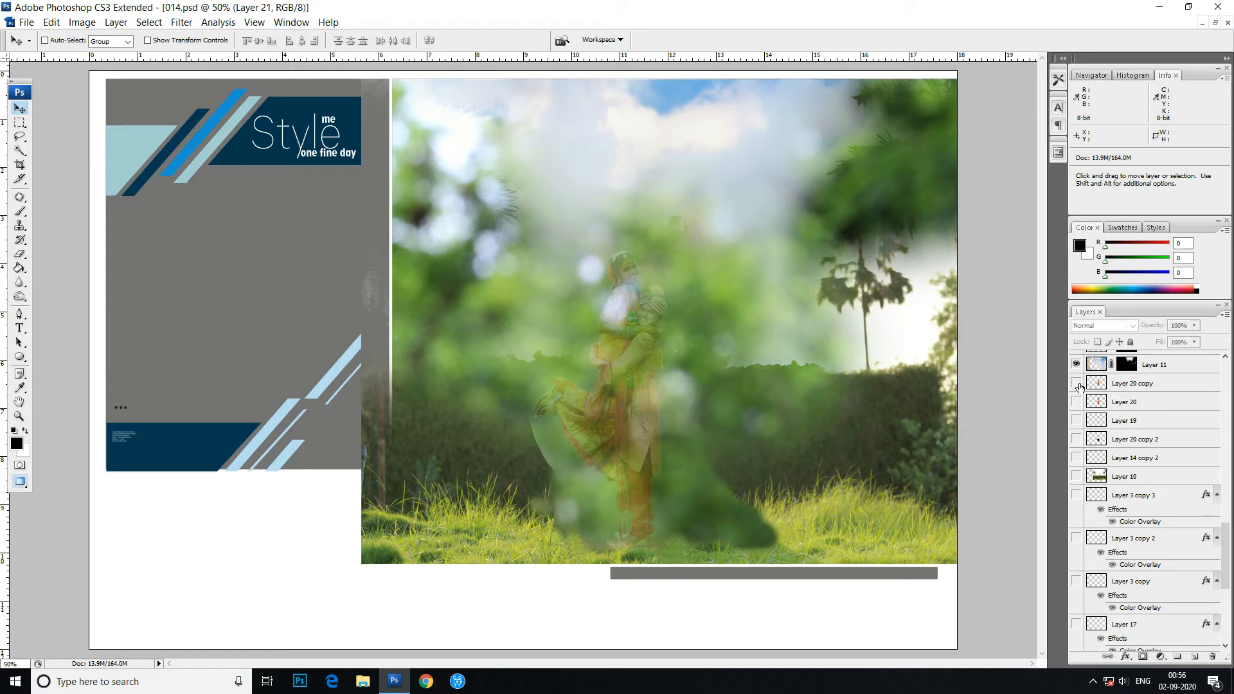
pyautogui.click(1077, 383)
pyautogui.click(1076, 364)
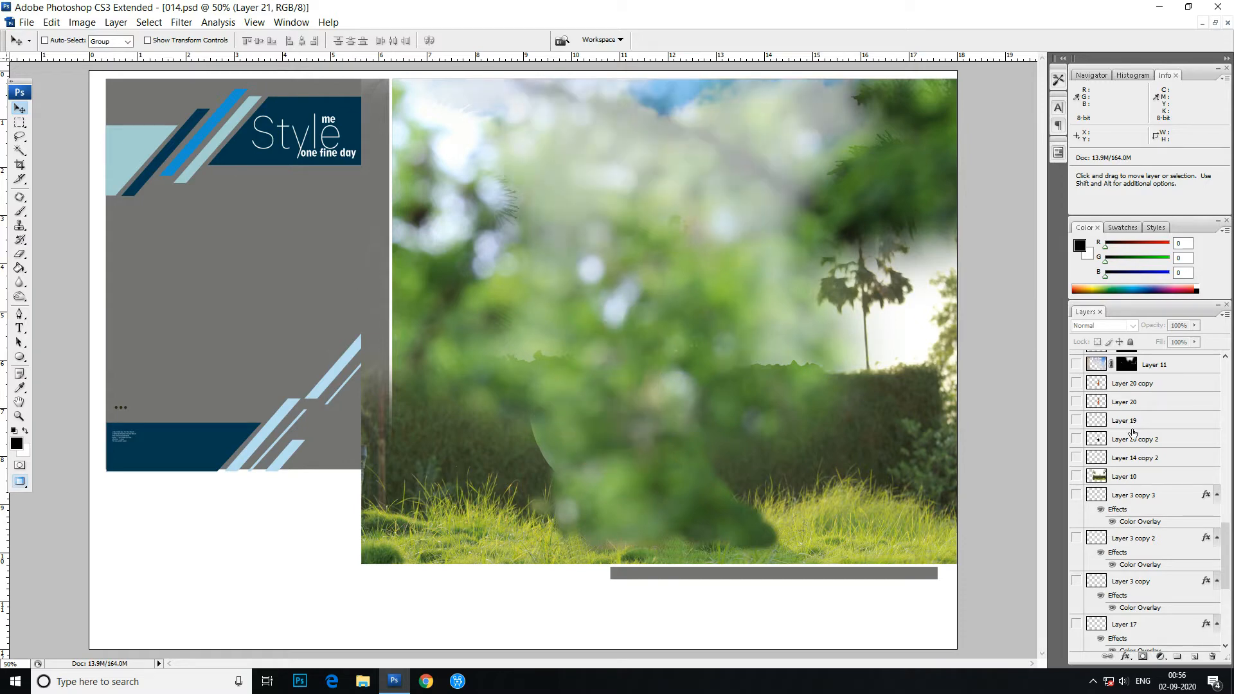
# - Hide the layers from Layer 12 up to Layer 2 copy 10, including Layer 13, Layer 9 and Layer 2
pyautogui.moveTo(1226, 543); pyautogui.dragTo(1225, 498)
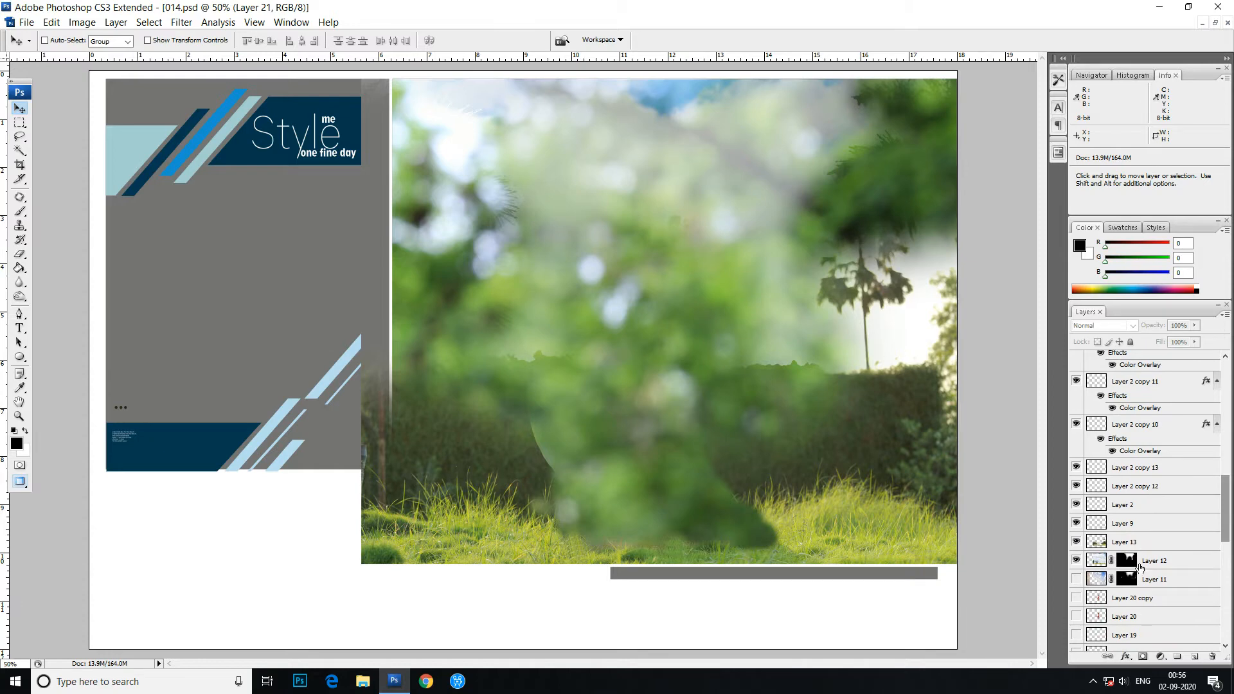
pyautogui.click(1077, 542)
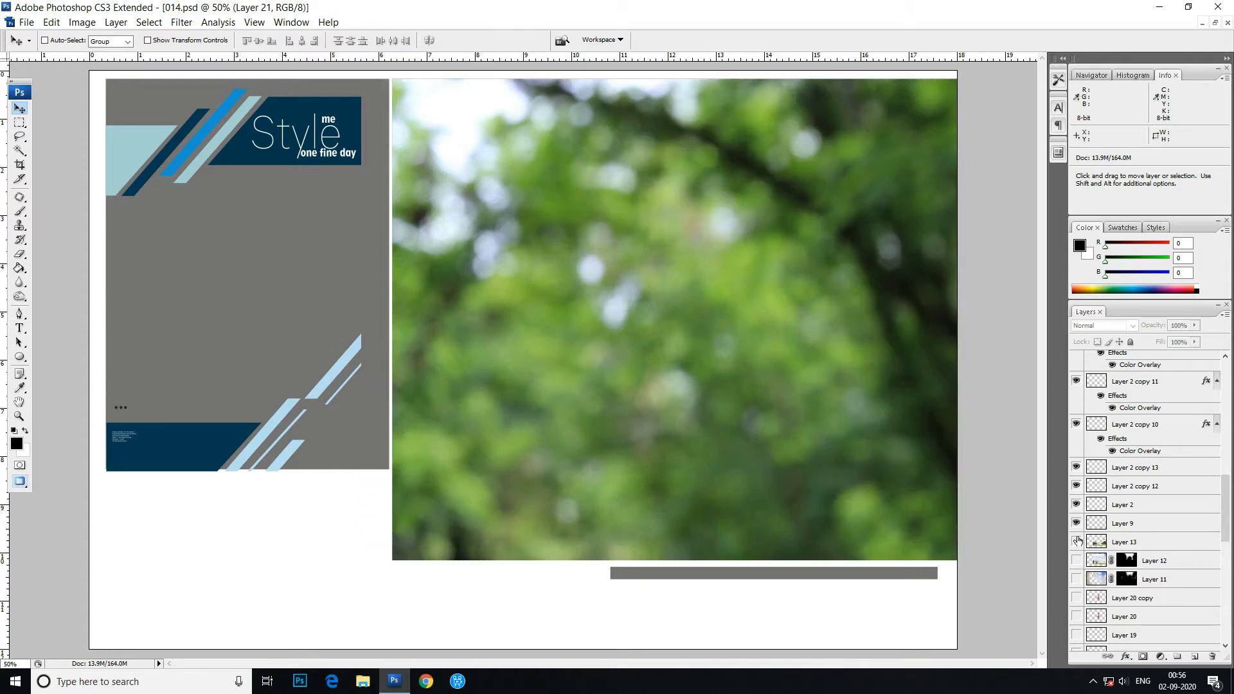
pyautogui.click(1076, 523)
pyautogui.click(1077, 505)
pyautogui.click(1077, 486)
pyautogui.click(1077, 467)
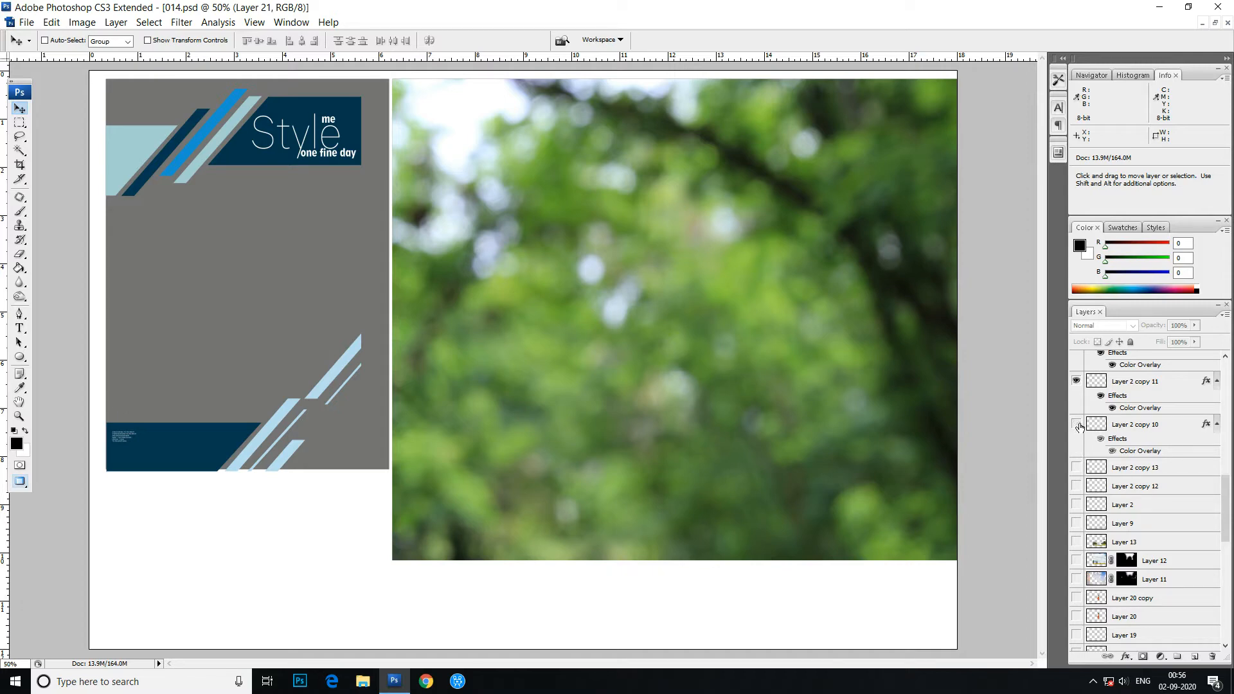
# - Hide the shape layers Layer 2 copy 4, copy 5, copy 6, Layer 2 copy, copy 2, copy 3 and copy 8
pyautogui.moveTo(1220, 508); pyautogui.dragTo(1220, 444)
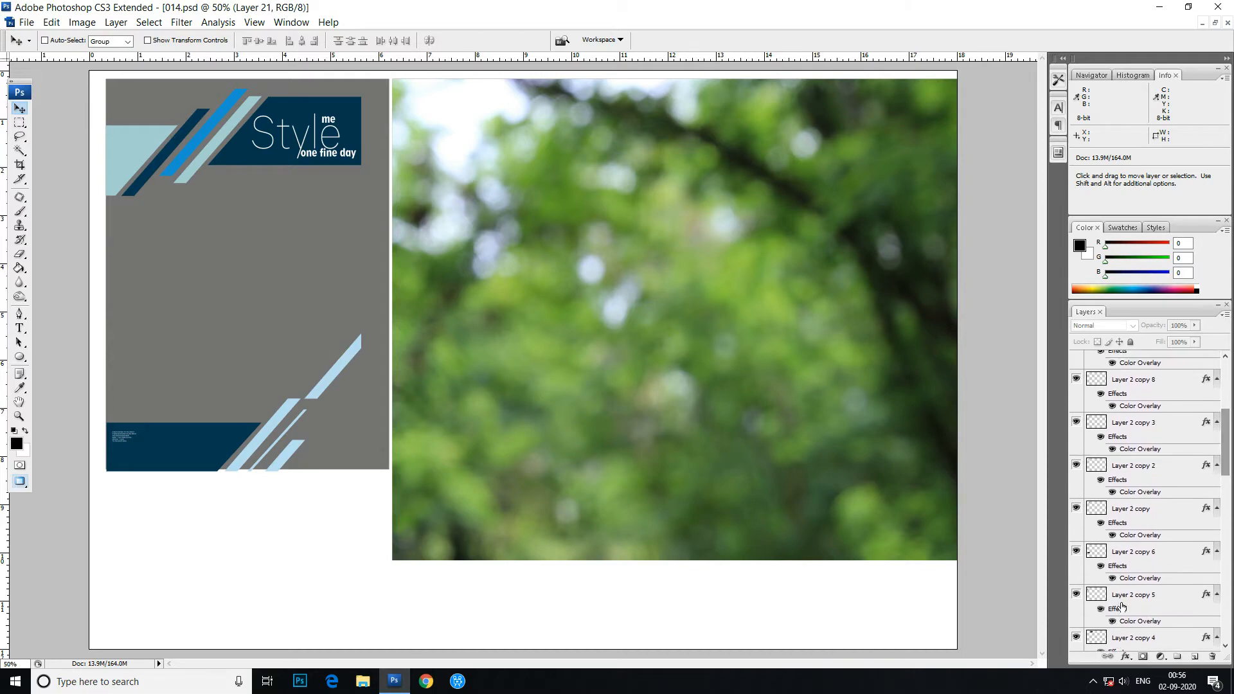
pyautogui.click(1075, 637)
pyautogui.click(1075, 595)
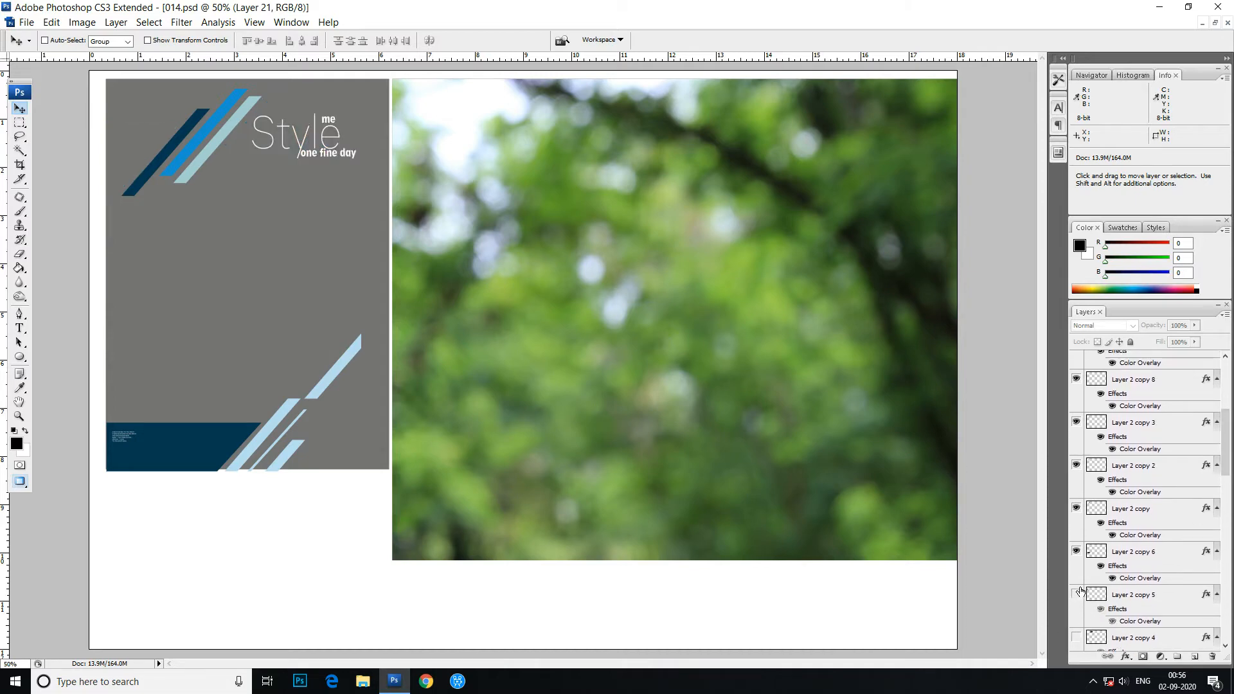
pyautogui.click(1076, 552)
pyautogui.click(1075, 509)
pyautogui.click(1076, 465)
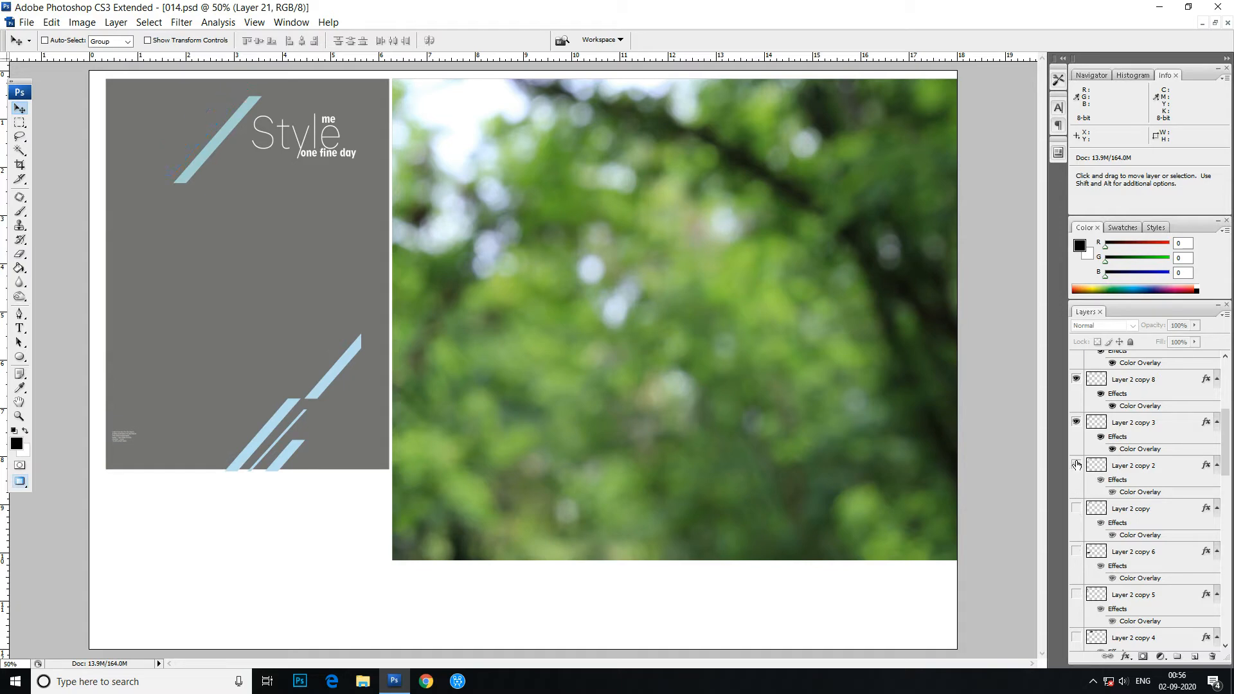
pyautogui.click(1076, 422)
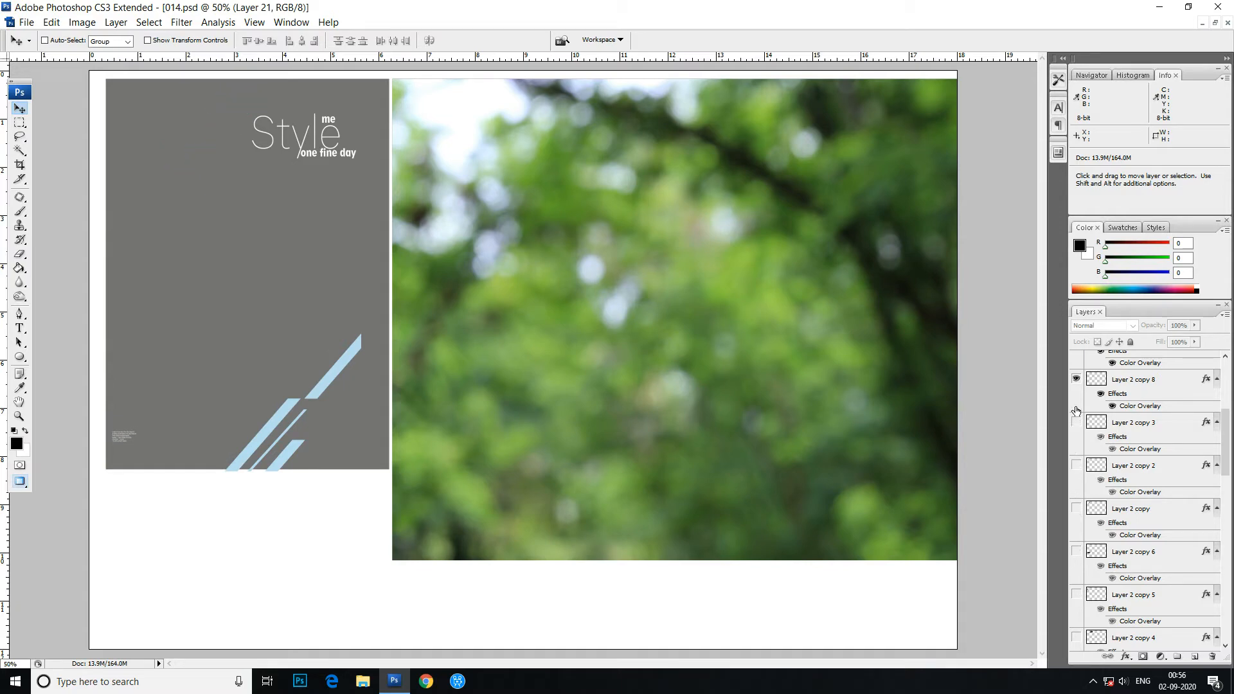
pyautogui.click(1076, 380)
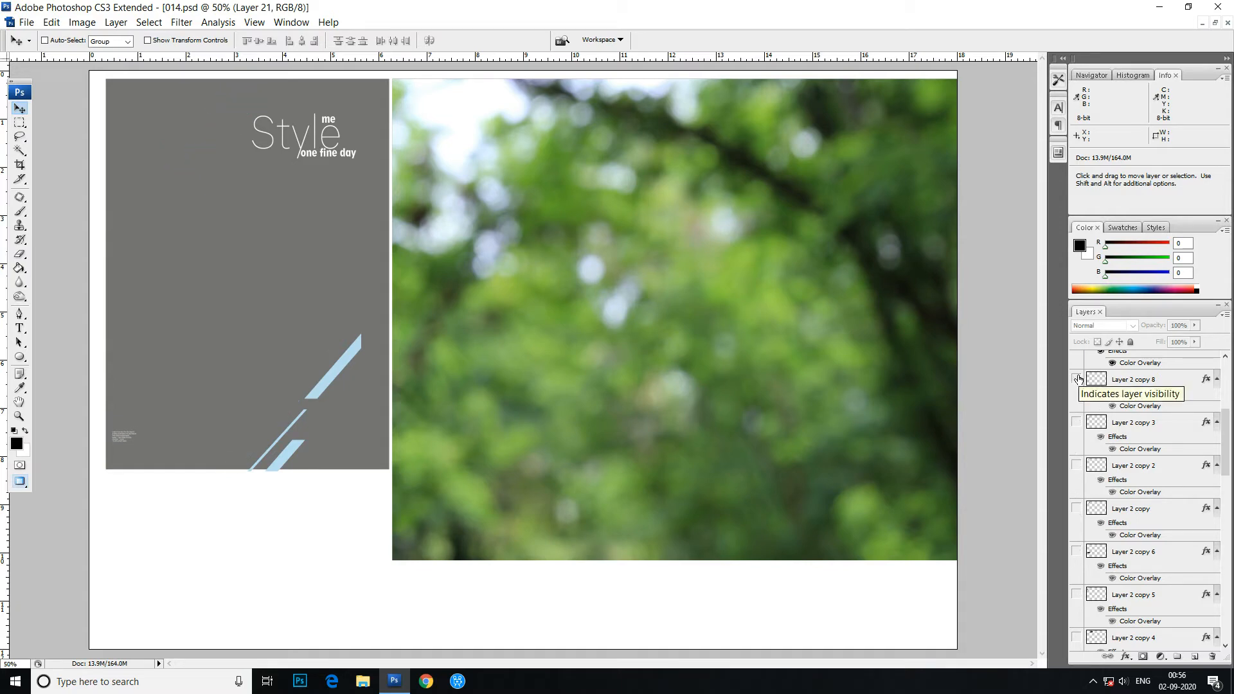
# - Hide Layer 2 copy 9, Layer 2 copy 7, the "Style" and "me" texts, Layer 4 and the "one fine day" text
pyautogui.moveTo(1227, 464); pyautogui.dragTo(1228, 419)
pyautogui.click(1077, 509)
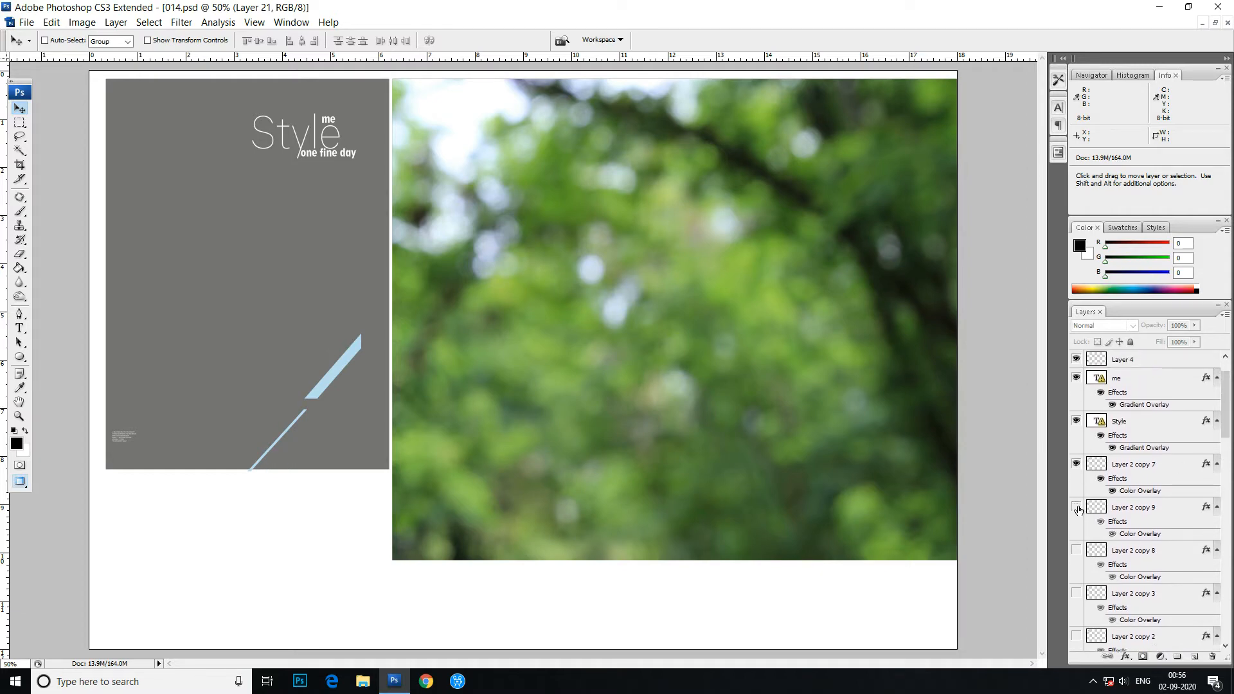
pyautogui.click(1076, 464)
pyautogui.click(1075, 421)
pyautogui.click(1077, 377)
pyautogui.click(1077, 359)
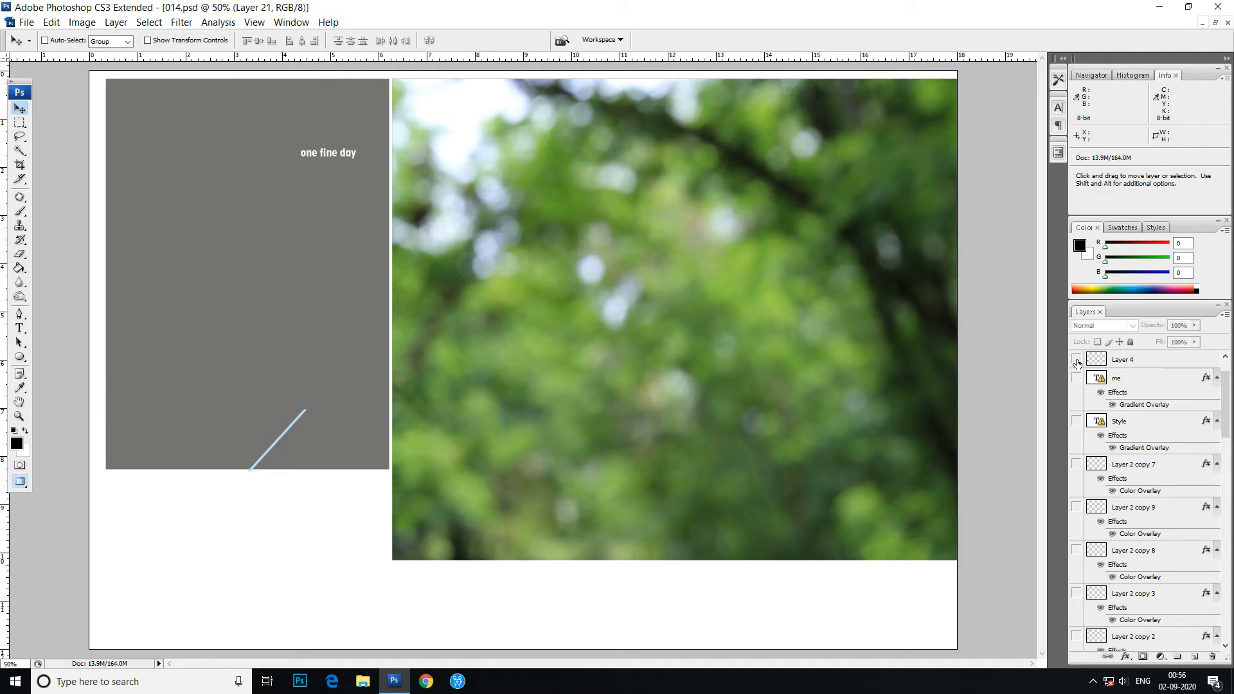
pyautogui.scroll(1, 1218, 421)
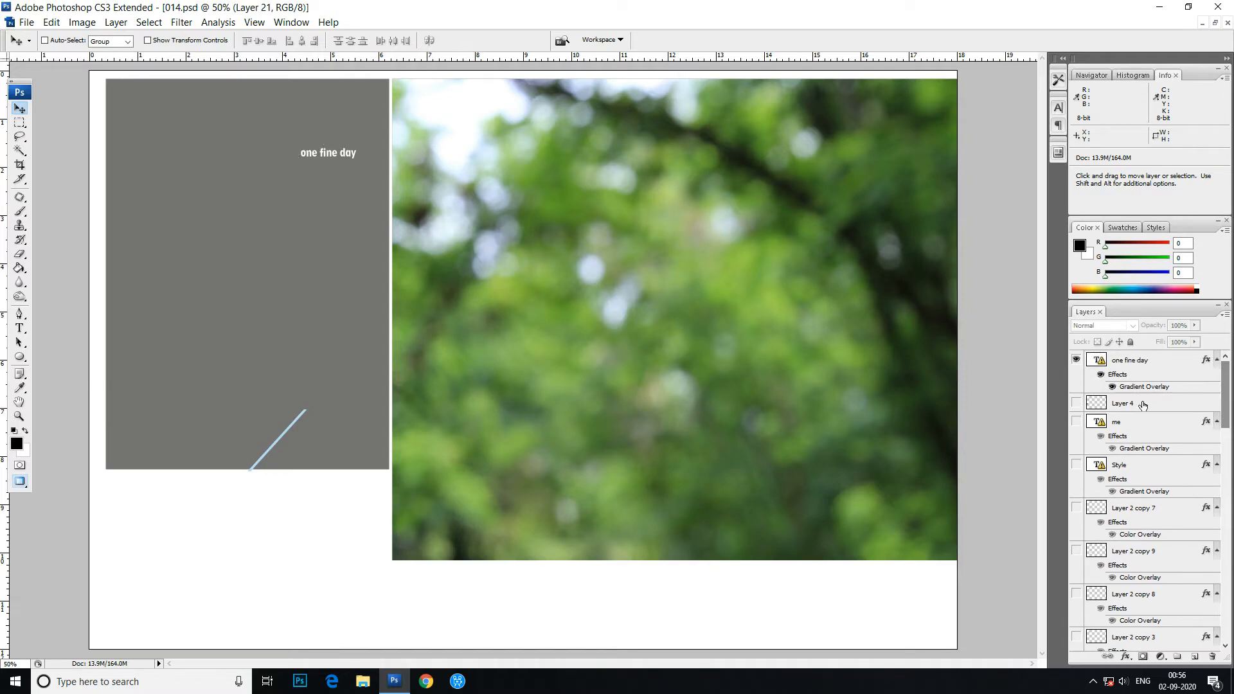
pyautogui.click(1077, 360)
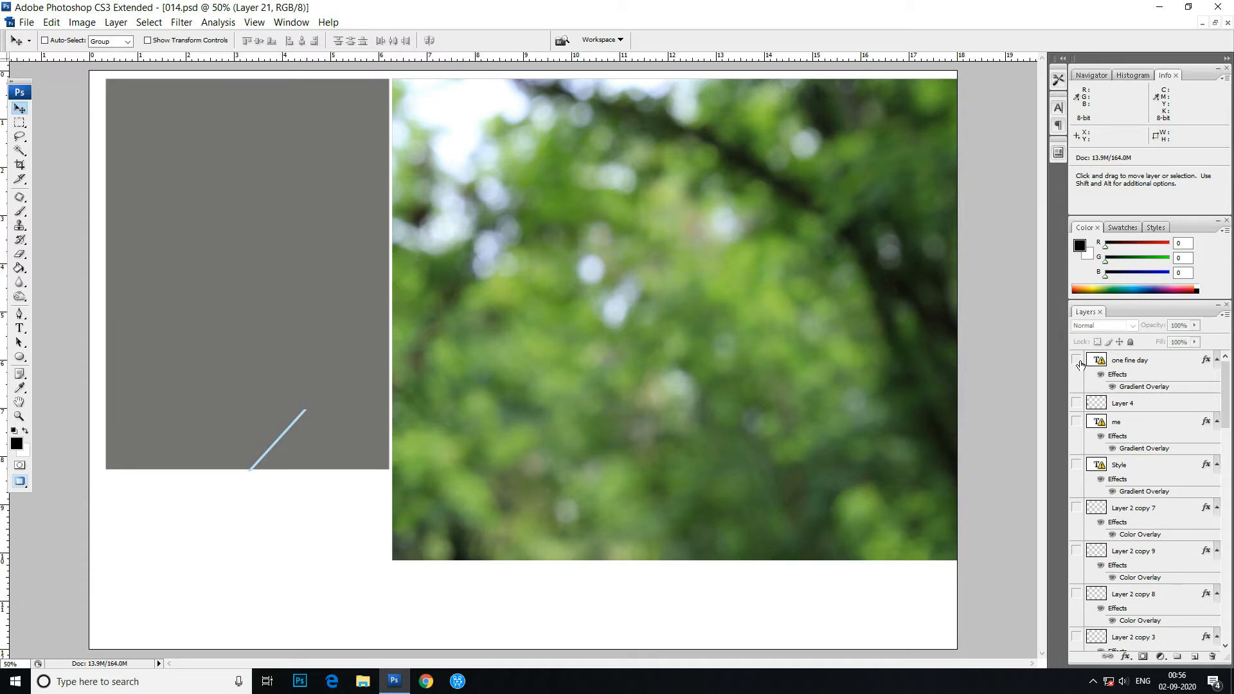
# - Switch the blurred green background on Layer 18 off and back on
pyautogui.scroll(-10, 1119, 563)
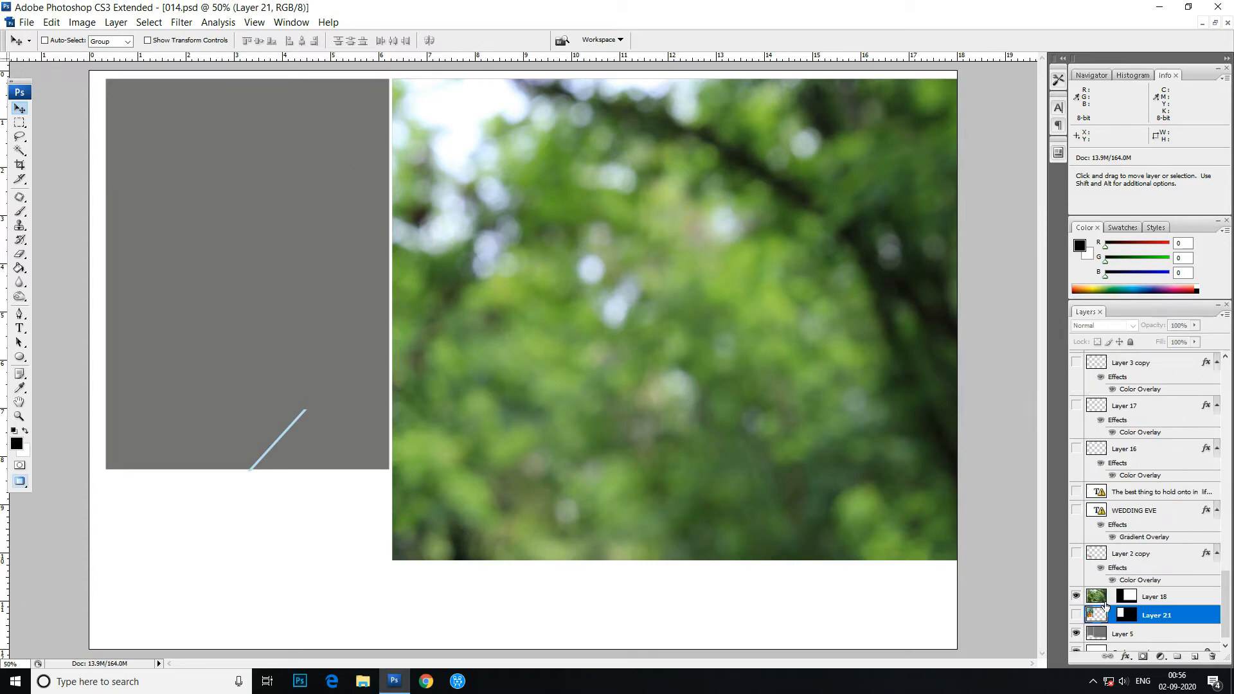
pyautogui.click(1077, 599)
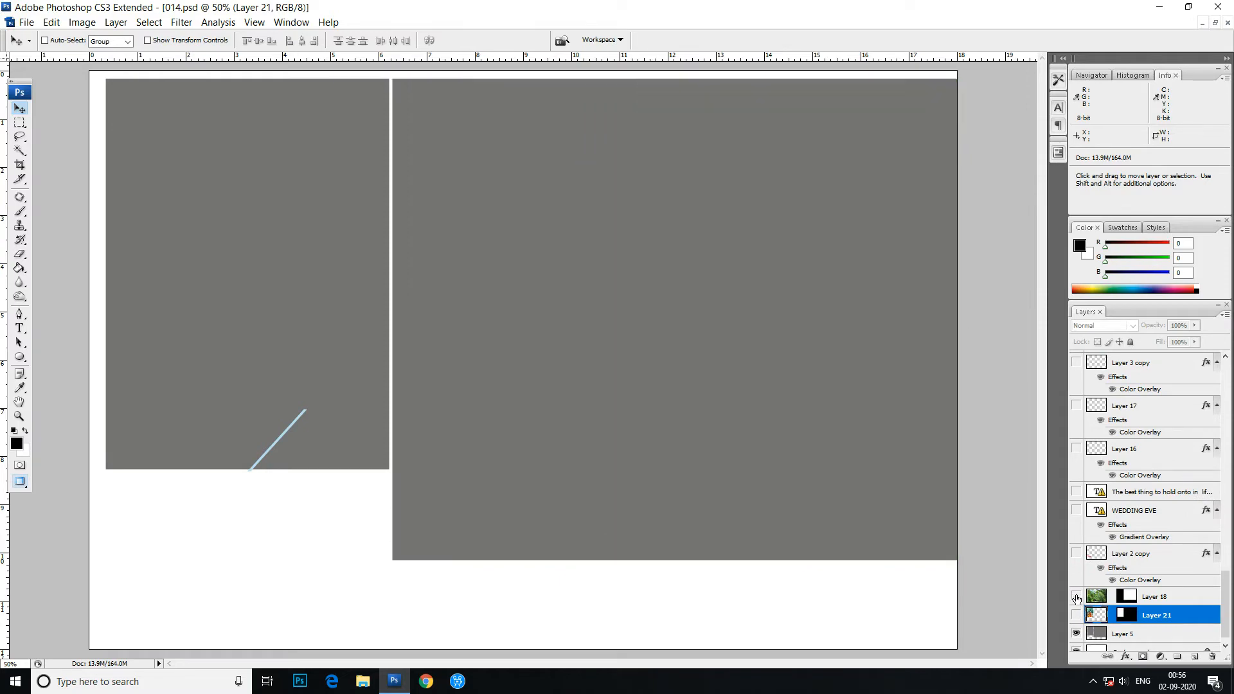
pyautogui.click(1076, 598)
# - Show the "one fine day" text, Layer 4, and the "me" and "Style" texts
pyautogui.moveTo(1225, 604); pyautogui.dragTo(1231, 406)
pyautogui.click(1076, 360)
pyautogui.click(1076, 402)
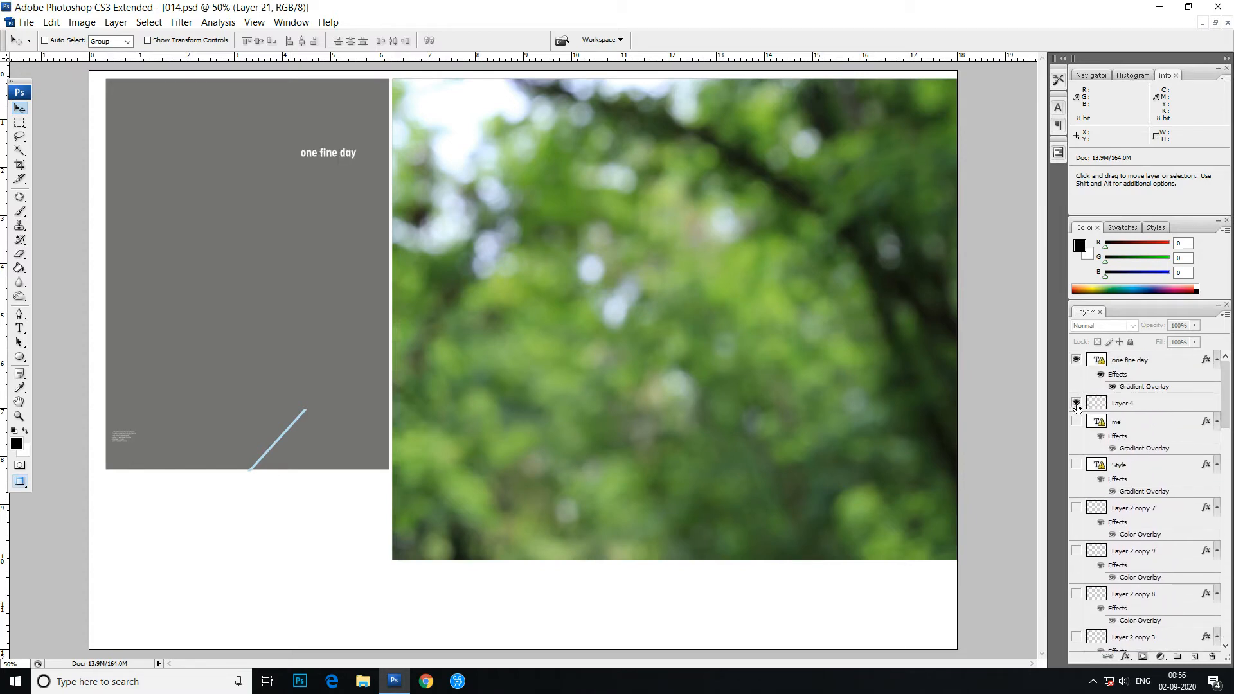
pyautogui.click(1076, 421)
pyautogui.click(1077, 465)
# - Show the stripe and banner shapes from Layer 2 copy 7 down to Layer 2 copy 6
pyautogui.click(1076, 508)
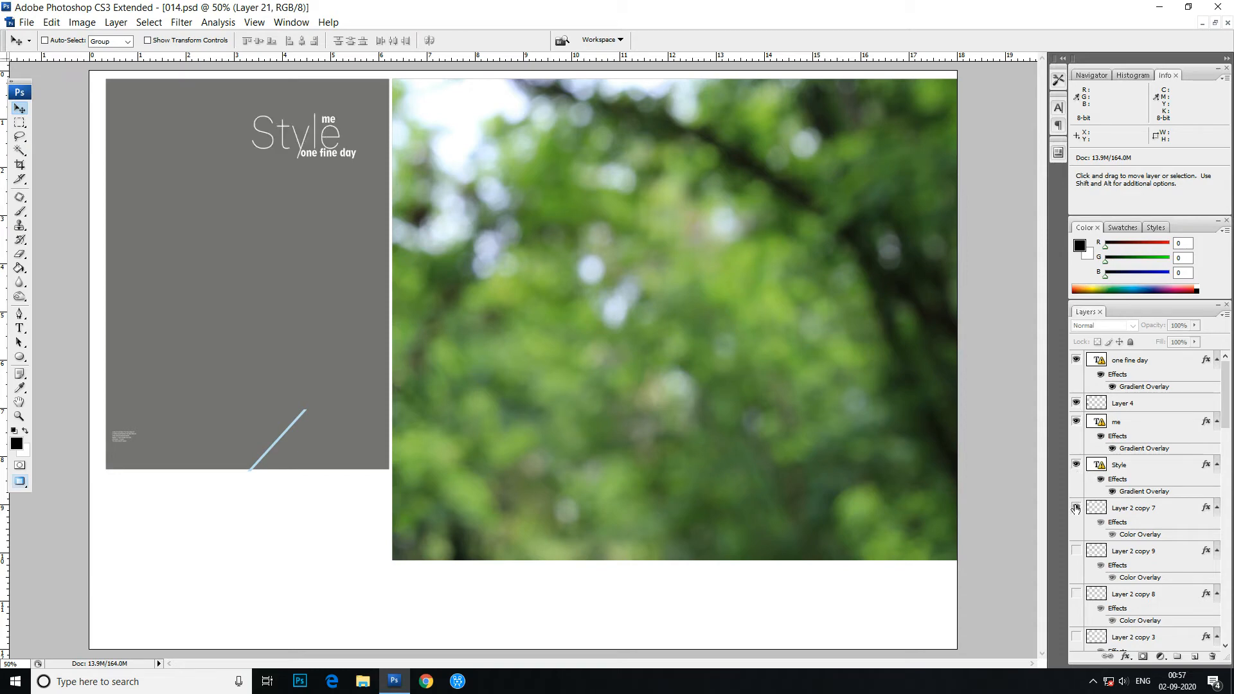
pyautogui.click(1076, 551)
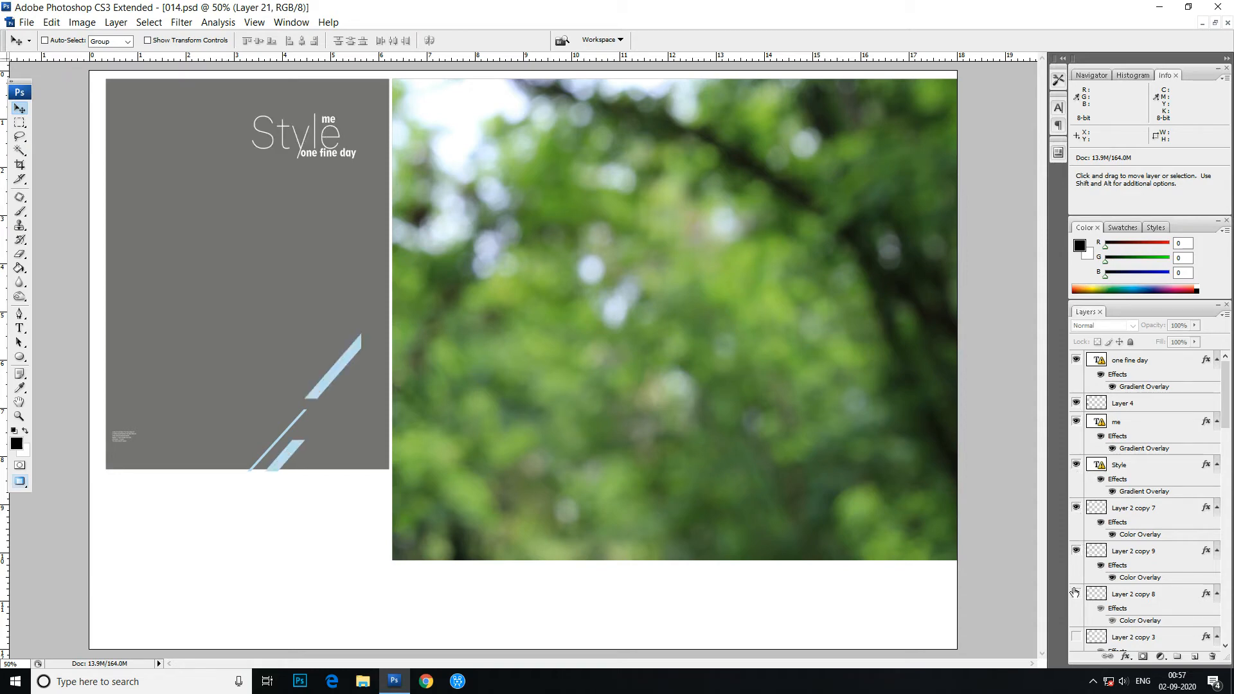
pyautogui.click(1076, 594)
pyautogui.click(1077, 637)
pyautogui.scroll(-3, 1078, 633)
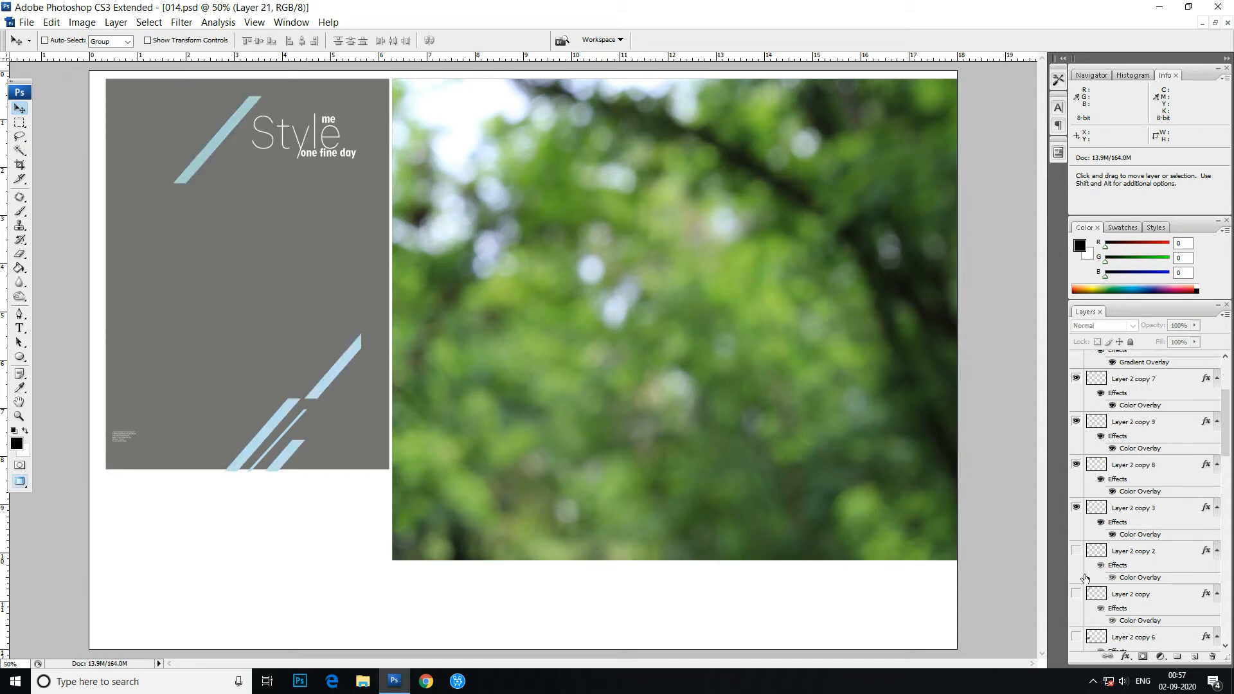
pyautogui.click(1077, 551)
pyautogui.click(1076, 593)
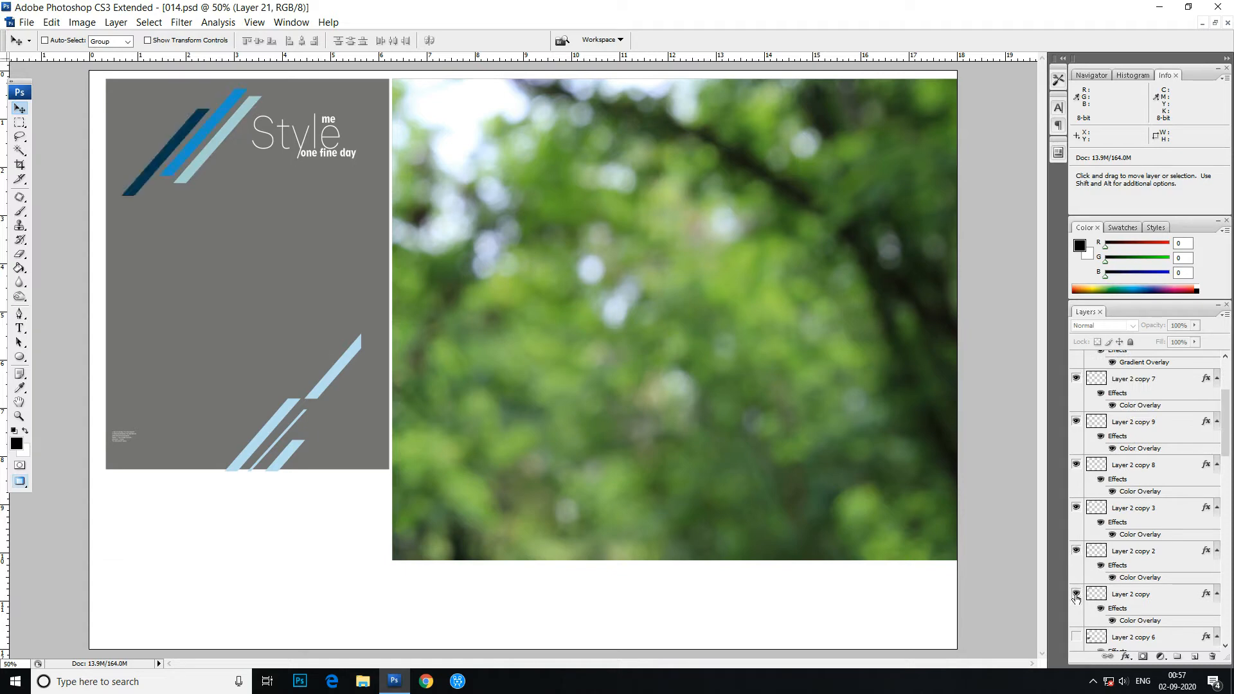
pyautogui.click(1076, 637)
# - Show the shape layers Layer 2 copy 5, Layer 2 copy 4 and Layer 2 copy 10
pyautogui.scroll(-3, 1078, 636)
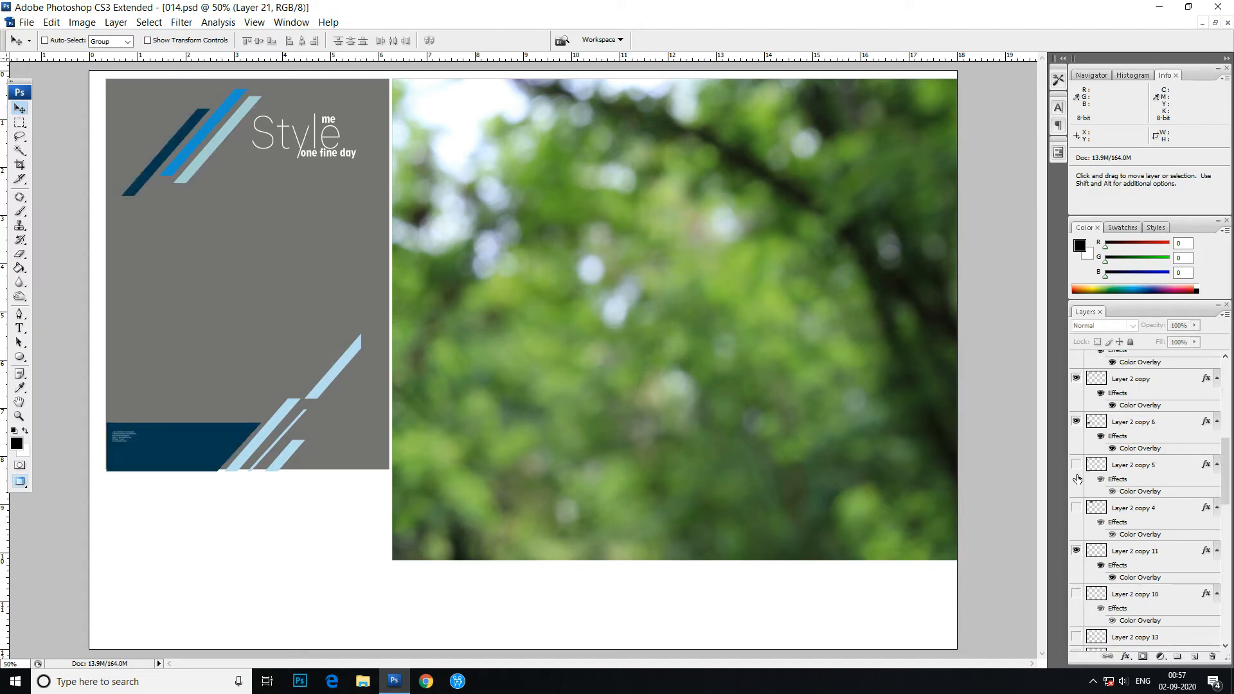
pyautogui.scroll(1, 1112, 446)
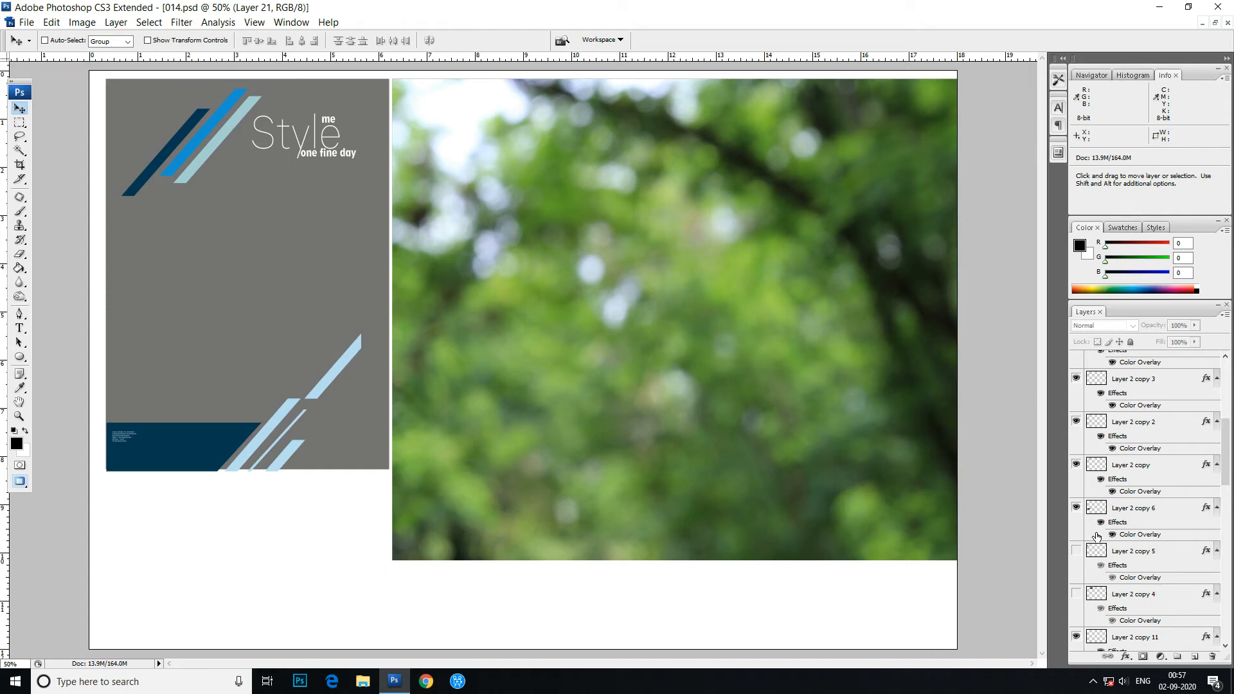
pyautogui.click(1076, 507)
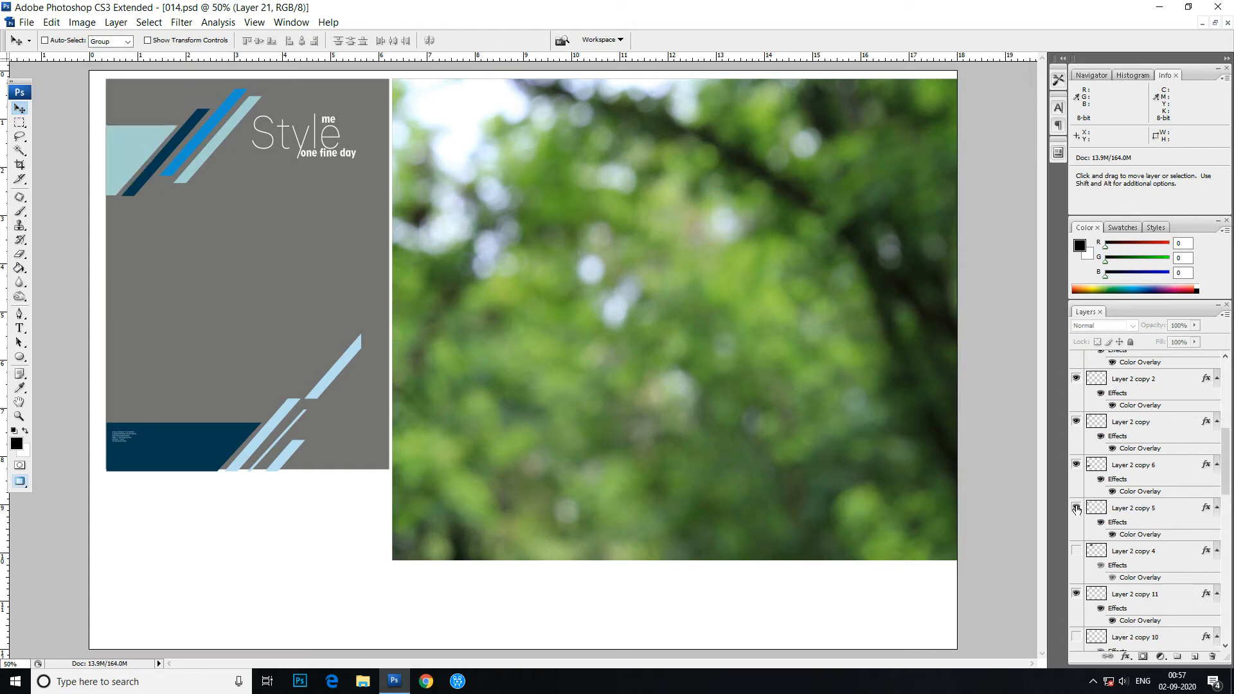
pyautogui.click(1076, 551)
pyautogui.click(1076, 636)
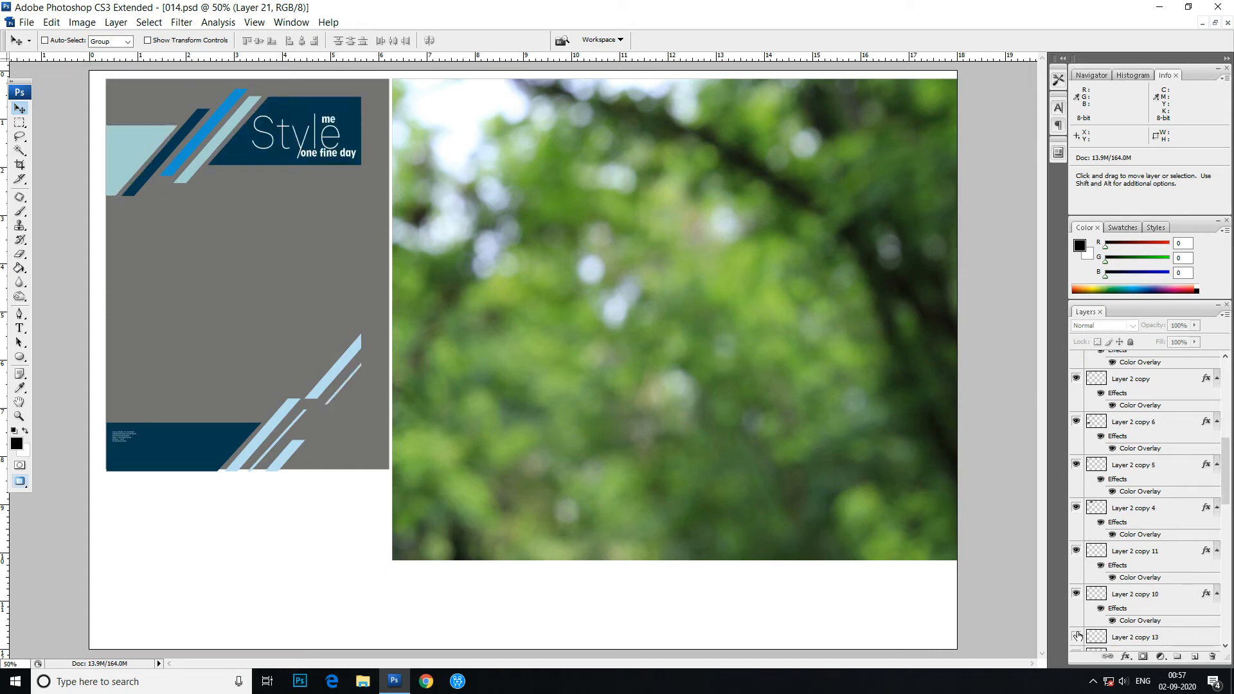
# - Show Layer 2 copy 13, Layer 2 copy 12, Layer 2, Layer 9 and the grass on Layer 13
pyautogui.scroll(-3, 1078, 636)
pyautogui.click(1076, 551)
pyautogui.click(1076, 570)
pyautogui.click(1077, 588)
pyautogui.click(1076, 606)
pyautogui.click(1077, 626)
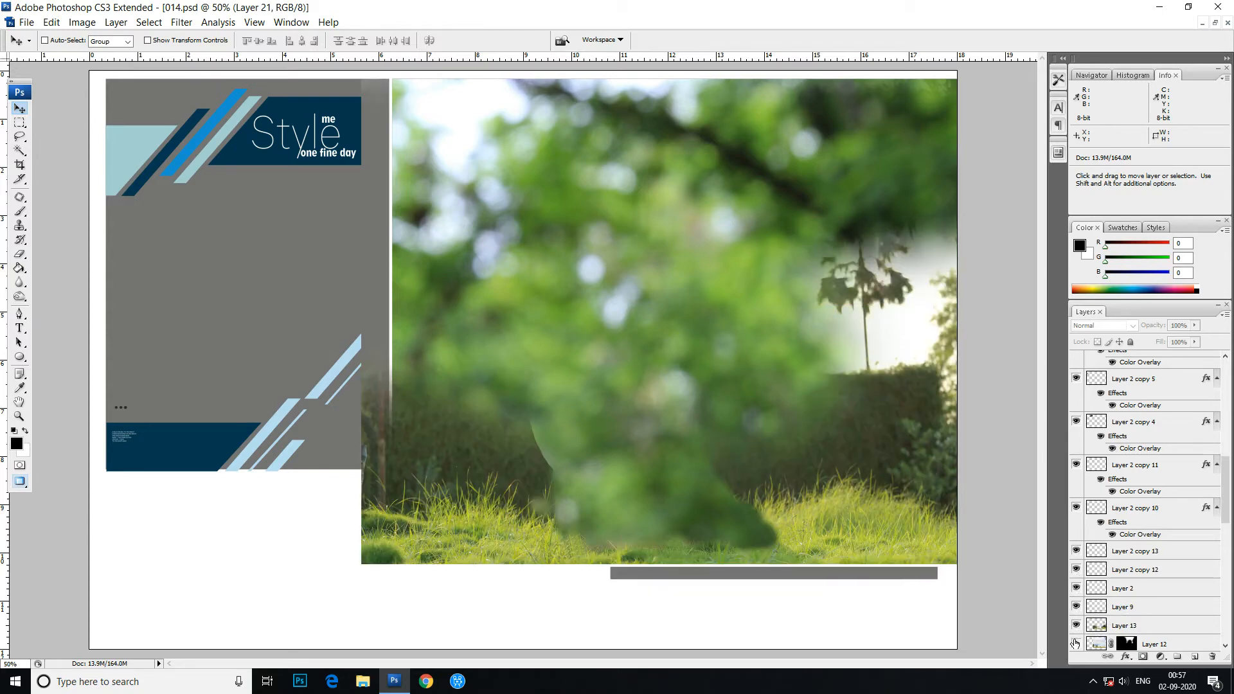
# - Show the layers from Layer 12 down to the hedge and palm background Layer 10, including Layer 11 and the couple cutouts
pyautogui.scroll(-3, 1077, 645)
pyautogui.click(1076, 577)
pyautogui.click(1077, 595)
pyautogui.click(1077, 614)
pyautogui.click(1077, 632)
pyautogui.click(1077, 648)
pyautogui.scroll(-3, 1077, 643)
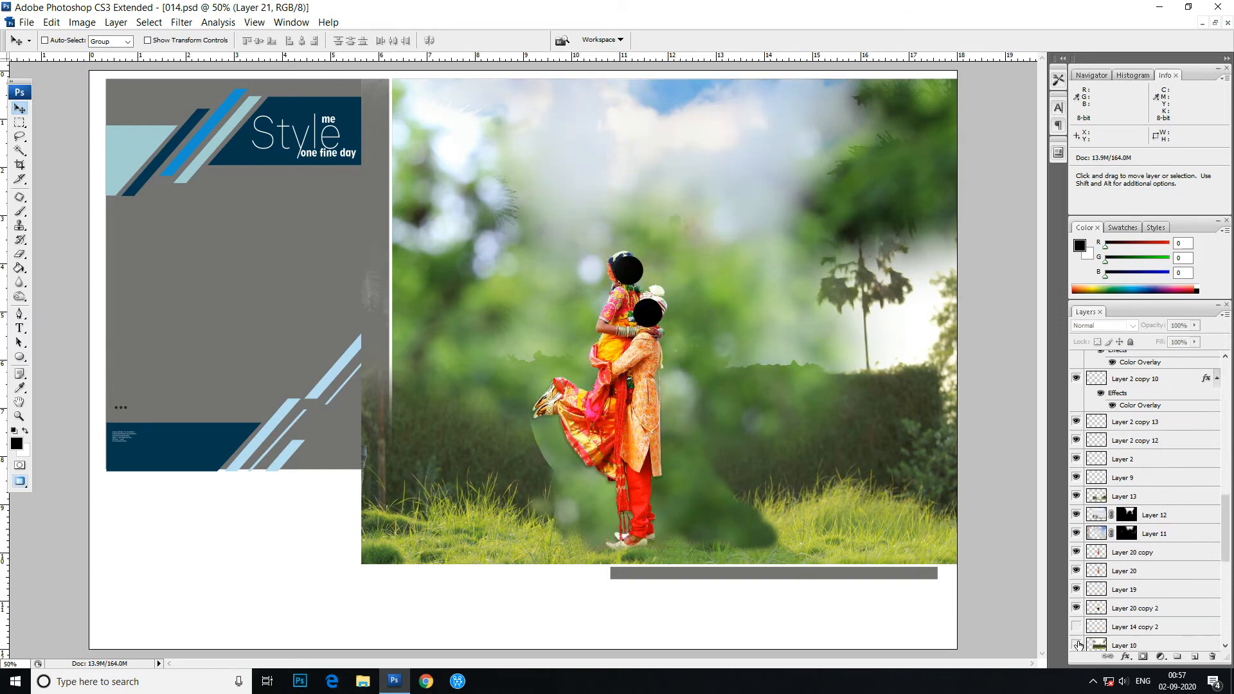
pyautogui.click(1076, 602)
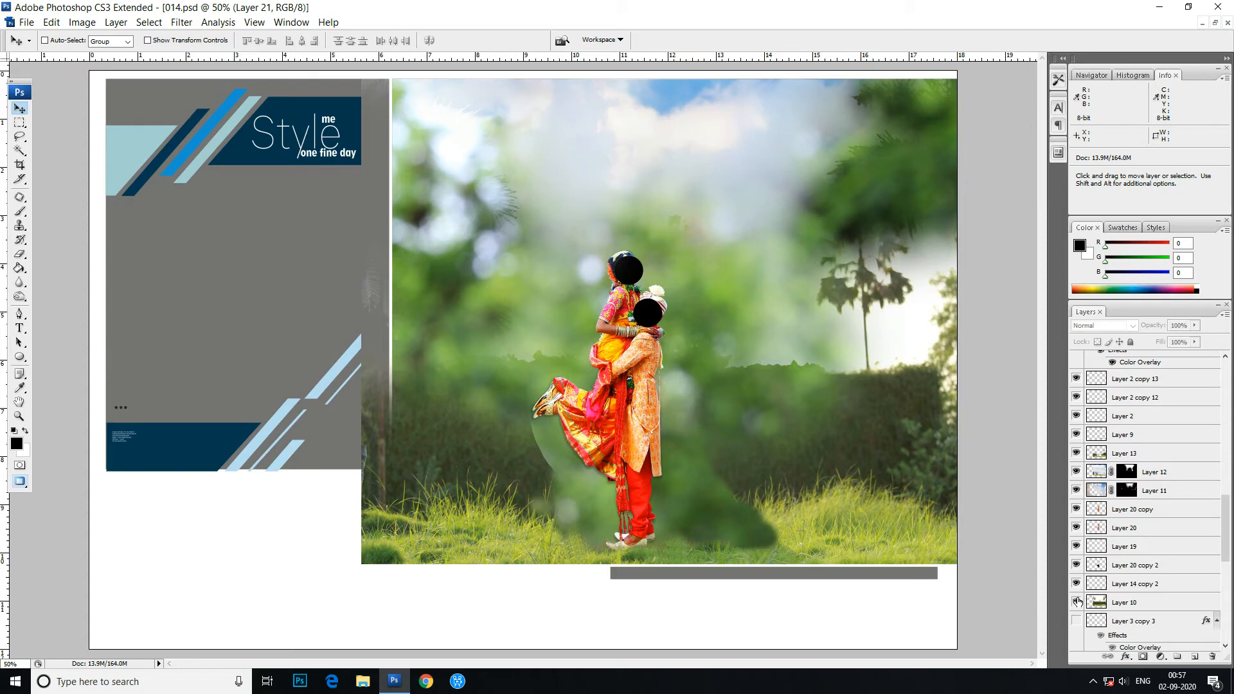
# - Show the three Layer 3 copies, ornament layers Layer 17 and Layer 16, the "The best thing to hold onto" text and the "WEDDING EVE" title
pyautogui.scroll(-7, 1086, 625)
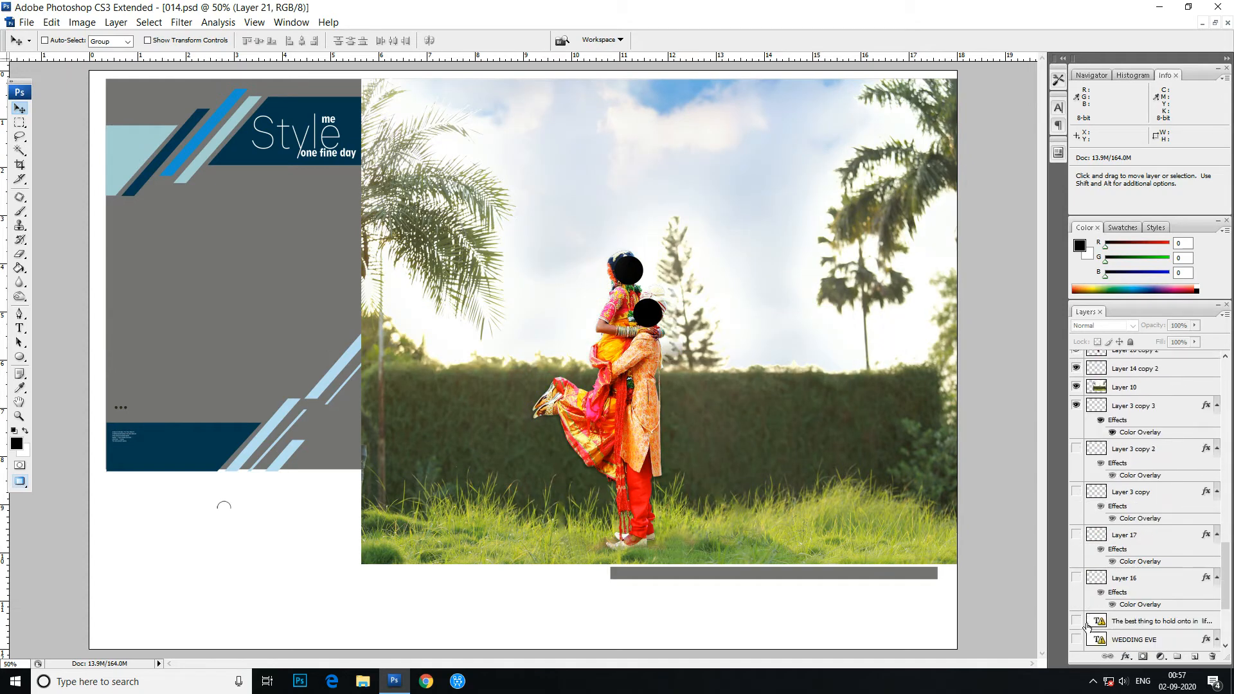
pyautogui.click(1076, 448)
pyautogui.moveTo(1077, 489); pyautogui.dragTo(1078, 640)
pyautogui.scroll(-2, 1078, 639)
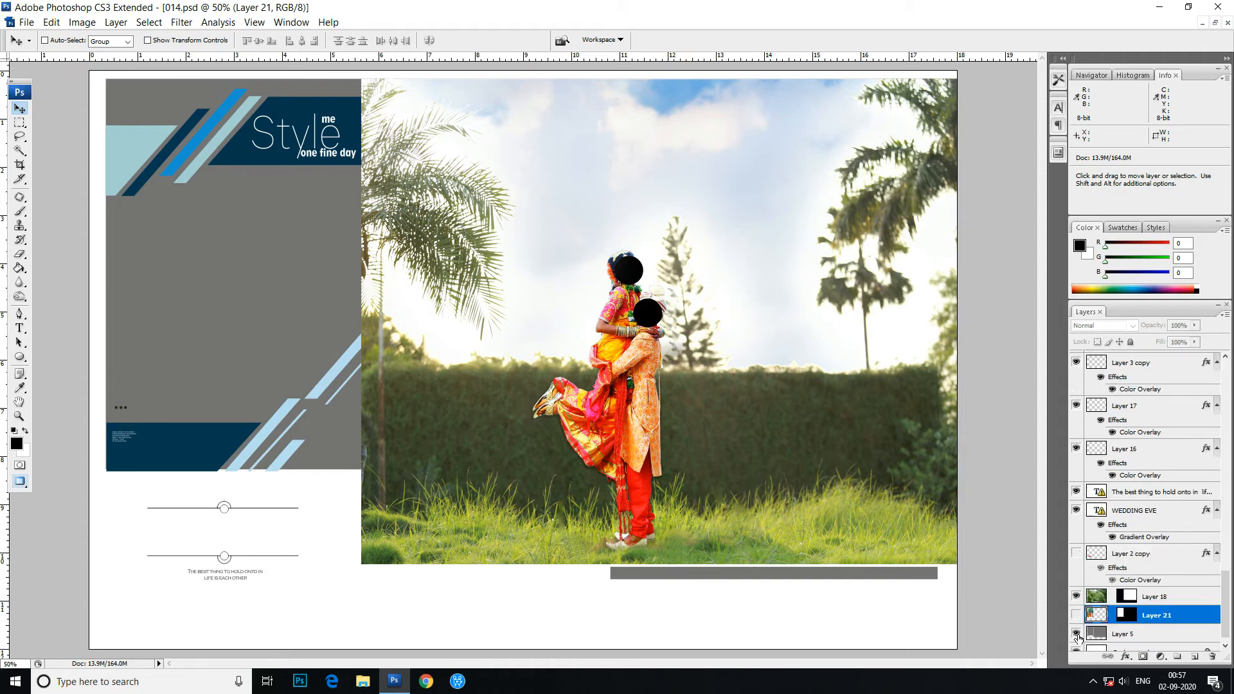
# - Show the banner shape on Layer 2 copy and the couple photo on Layer 21
pyautogui.click(1077, 554)
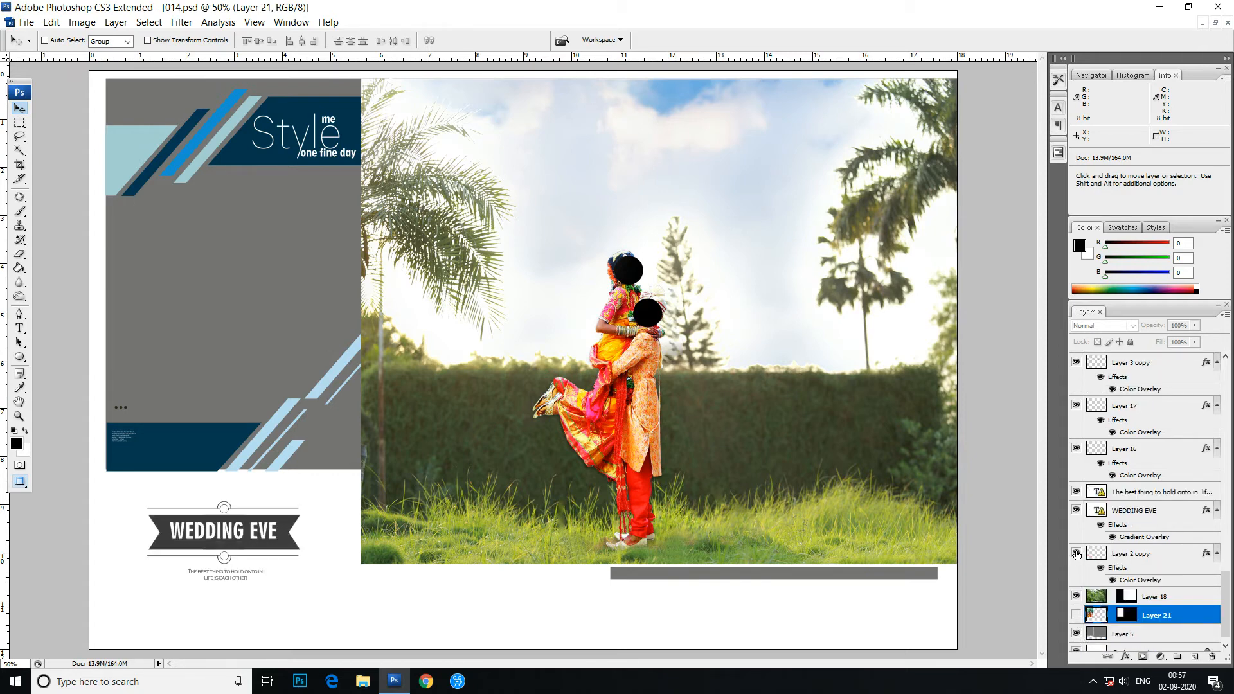
pyautogui.click(1076, 614)
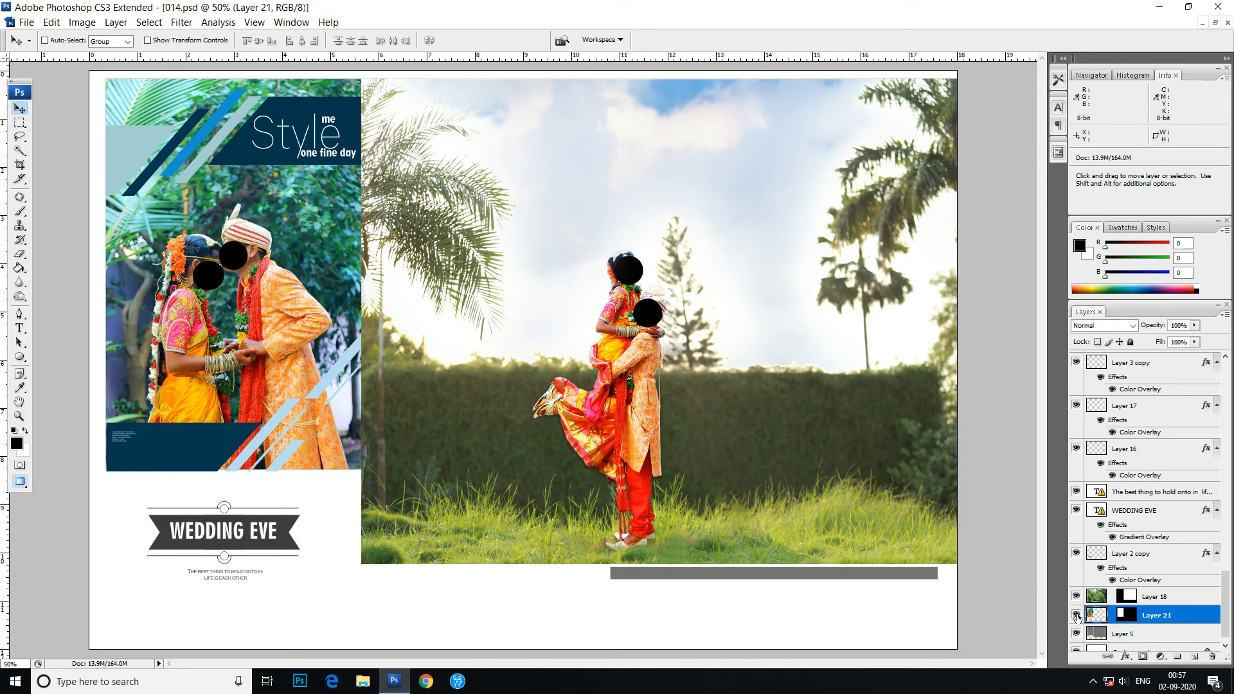
pyautogui.scroll(-1, 1078, 617)
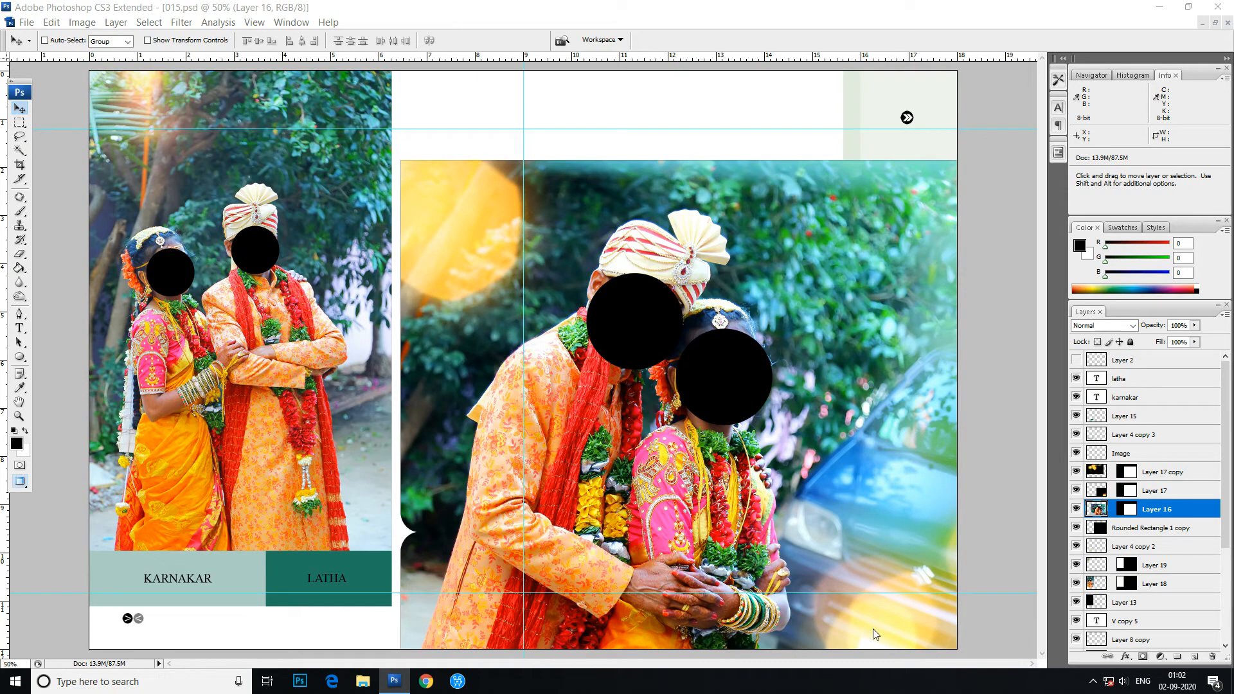
# - In 015.psd, hide the couple photos Layer 18 and Layer 16, plus Layer 19, Layer 4 copy 2 and Rounded Rectangle 1 copy
pyautogui.scroll(-3, 1101, 646)
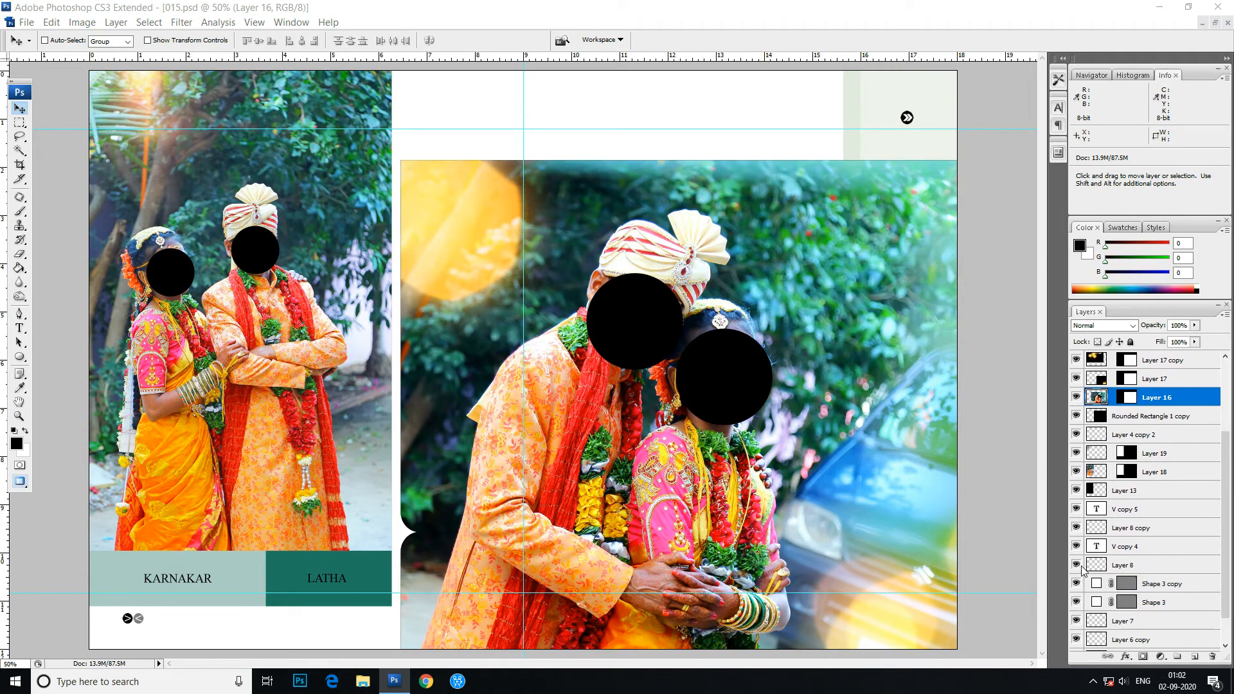
pyautogui.scroll(2, 1082, 568)
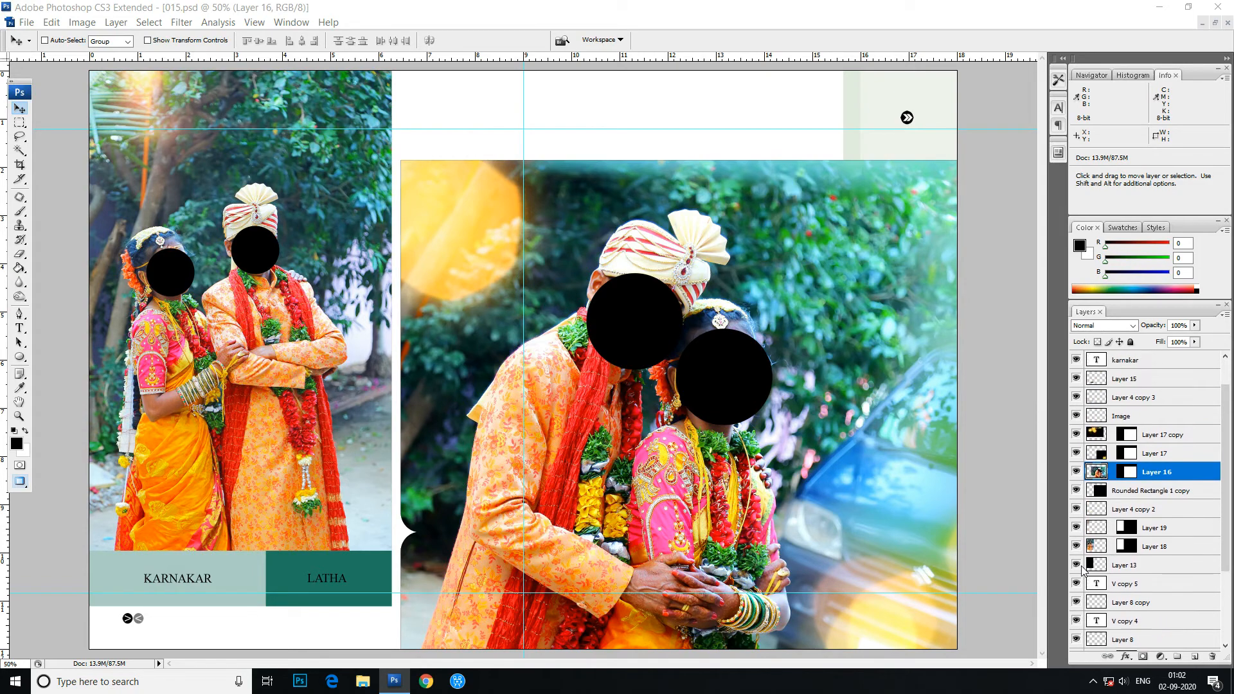
pyautogui.scroll(1, 1082, 568)
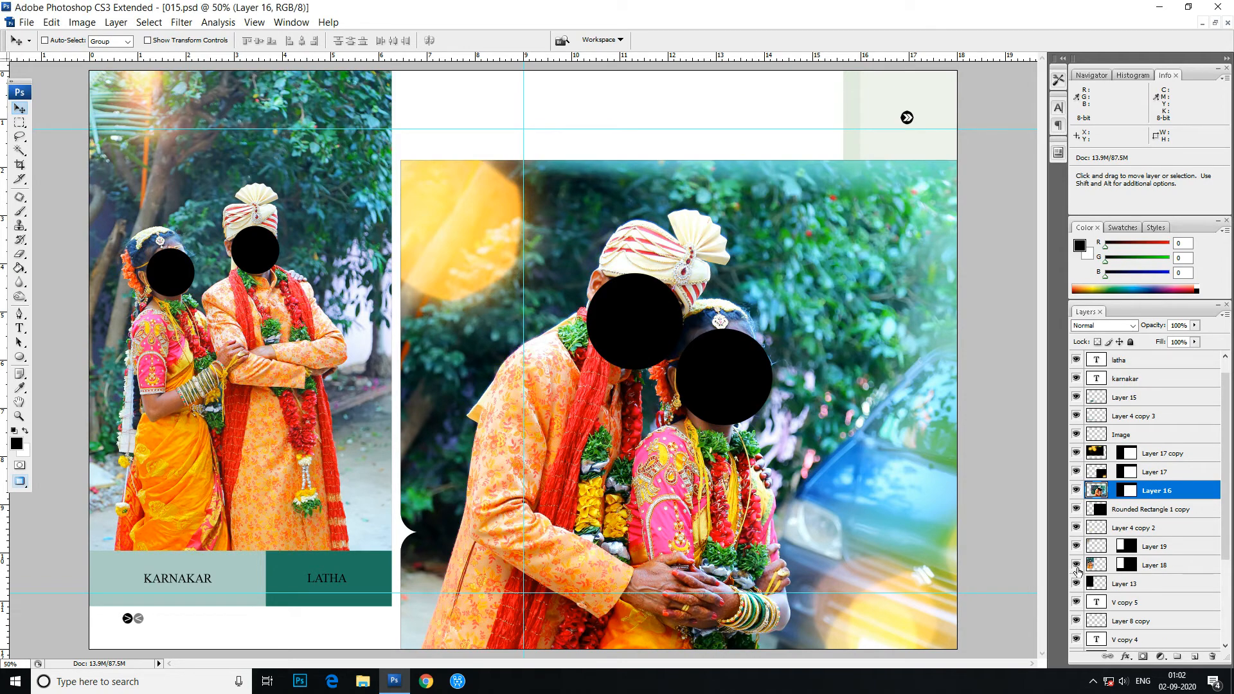
pyautogui.click(1076, 565)
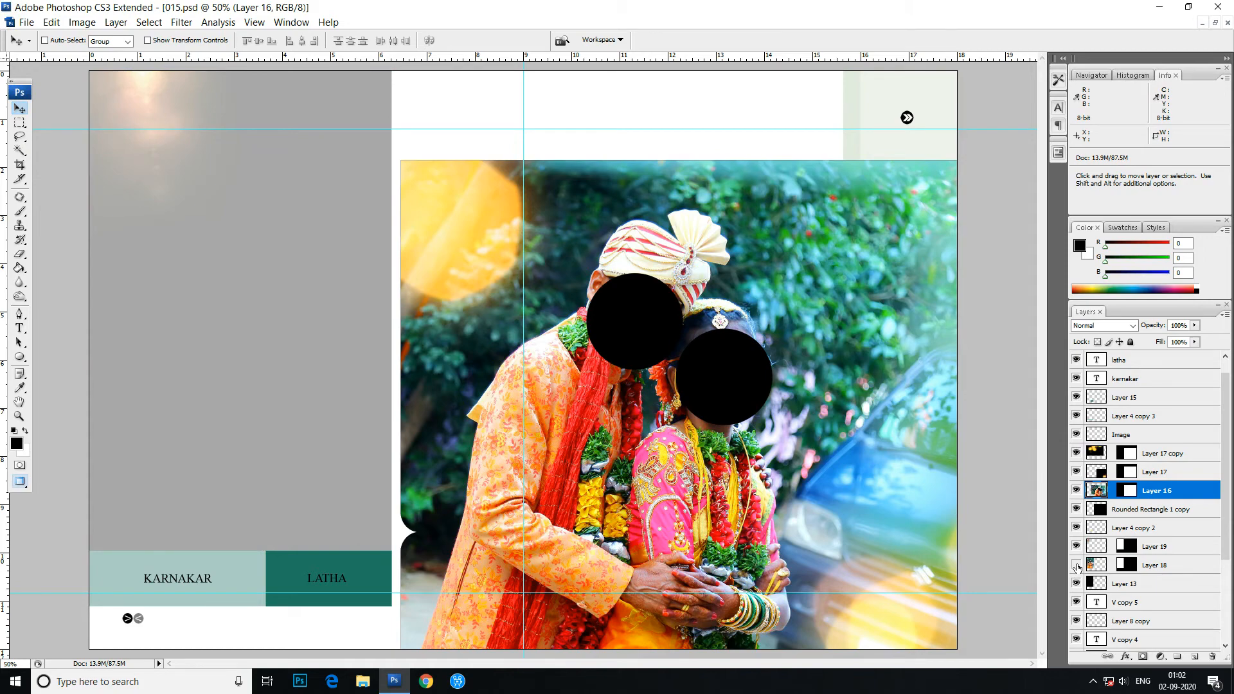
pyautogui.click(1074, 547)
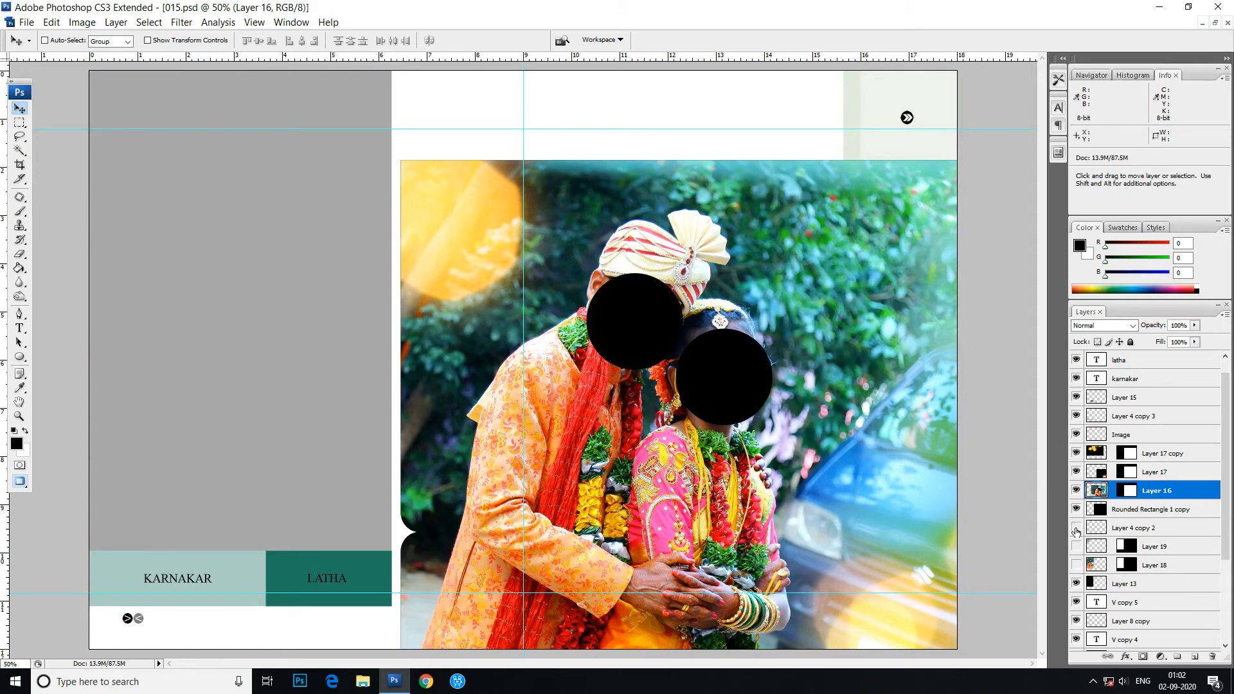
pyautogui.click(1076, 530)
pyautogui.click(1076, 511)
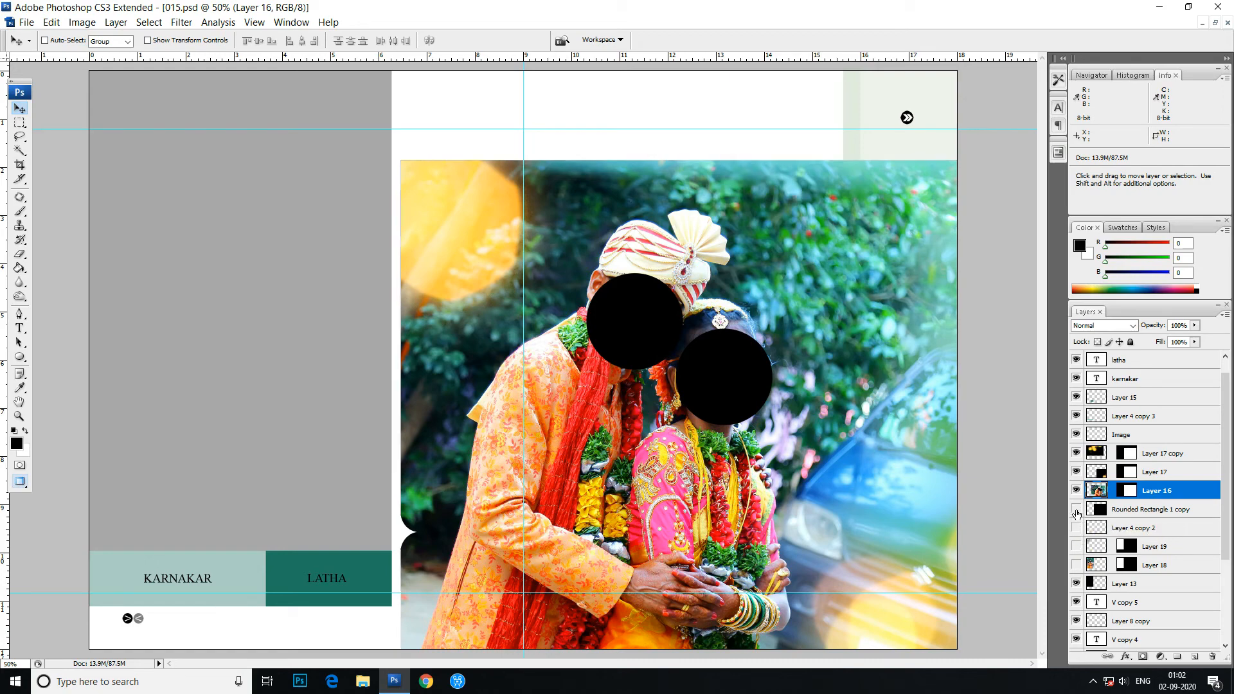
pyautogui.click(1076, 491)
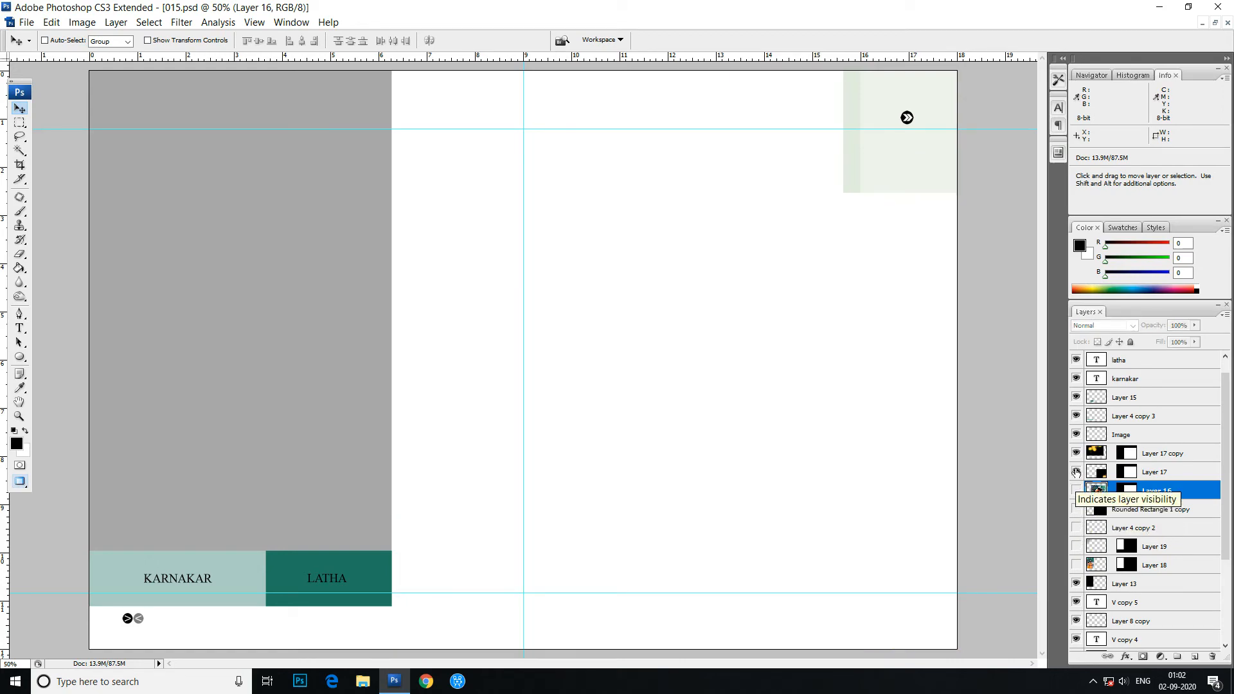
# - Show the couple photo on Layer 16, and switch the light-effect layers Layer 17 copy and Layer 17 off and on
pyautogui.click(1075, 472)
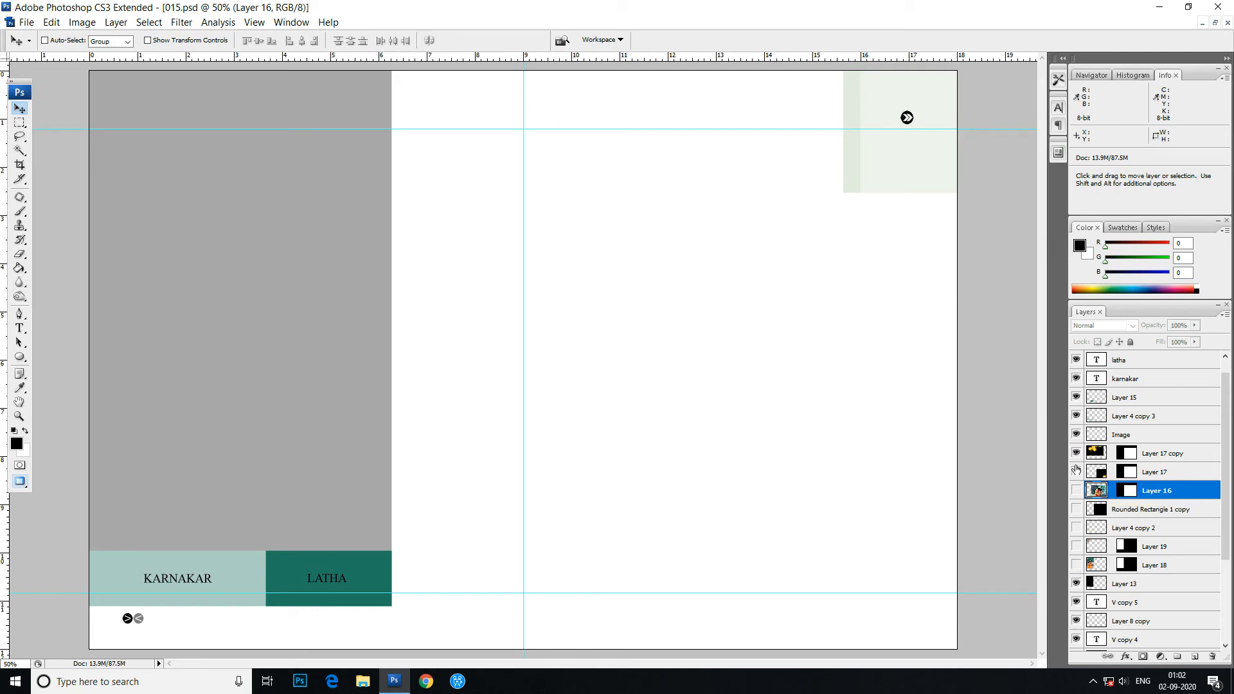
pyautogui.moveTo(1076, 456); pyautogui.dragTo(1074, 512)
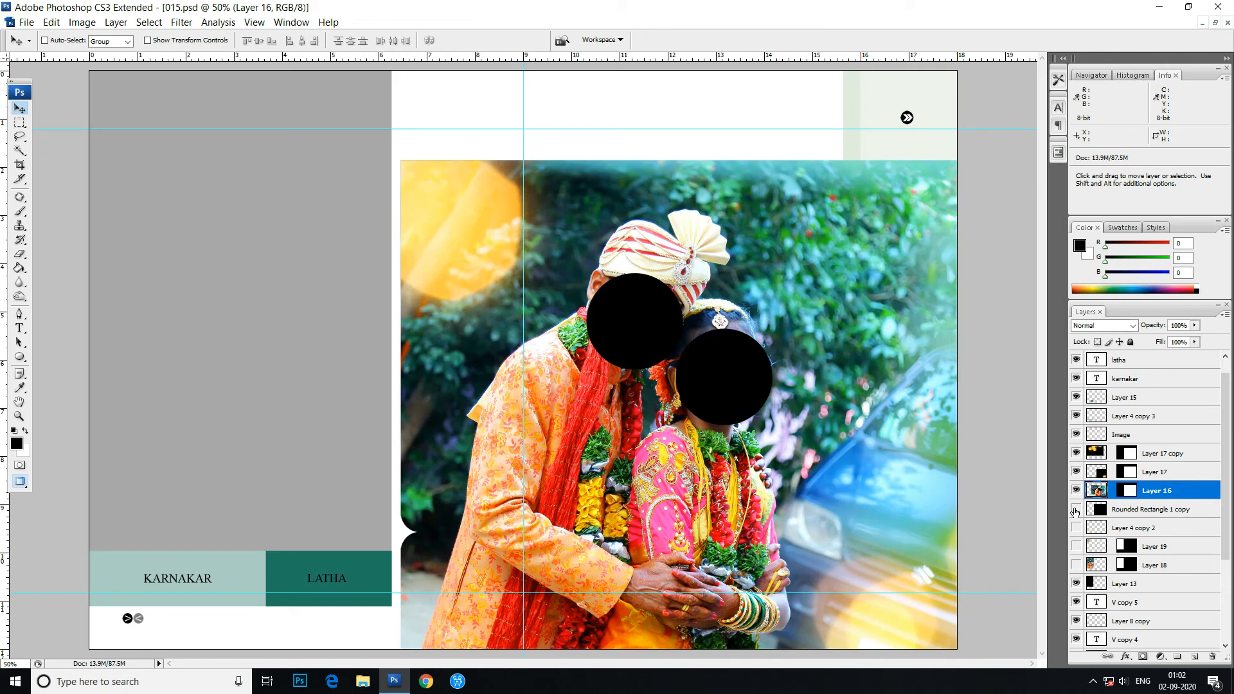
pyautogui.click(1075, 454)
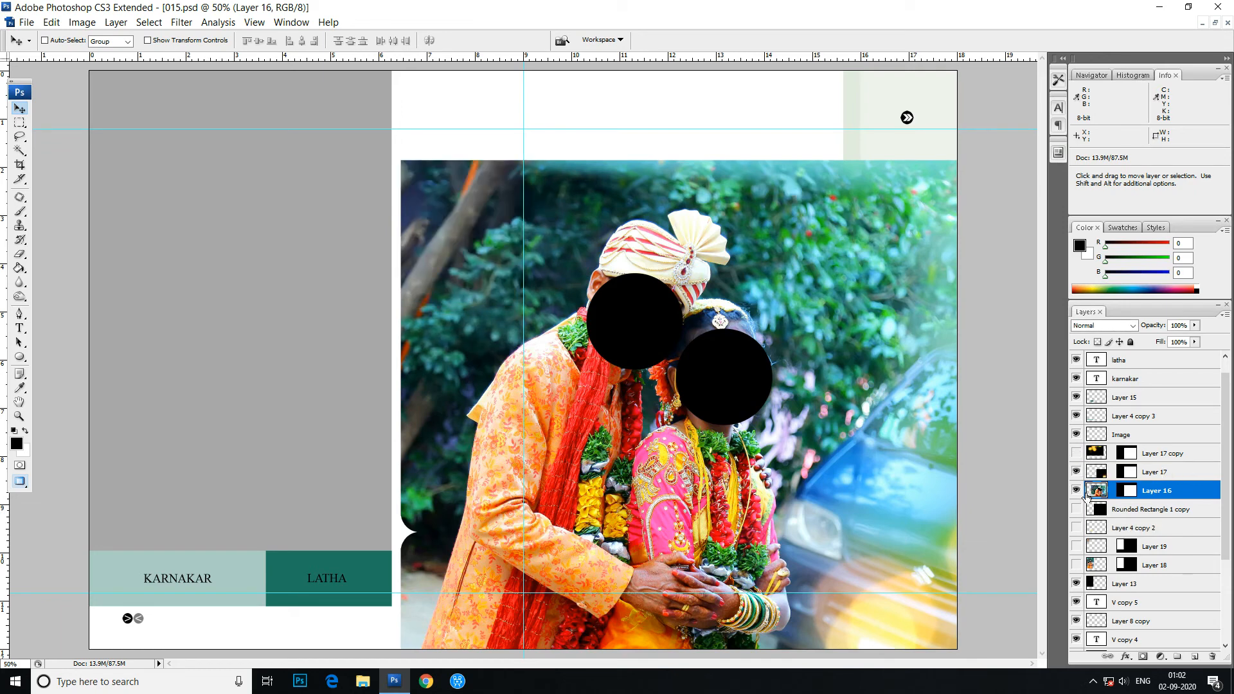
pyautogui.click(1077, 472)
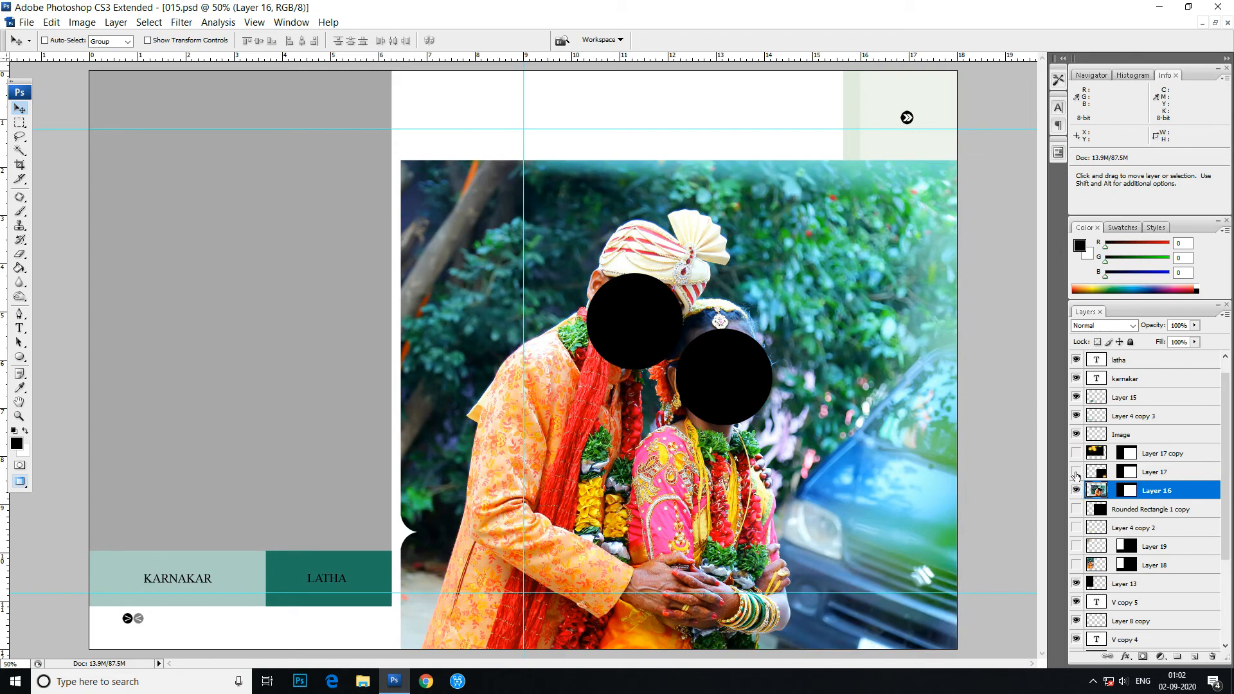
pyautogui.click(1076, 472)
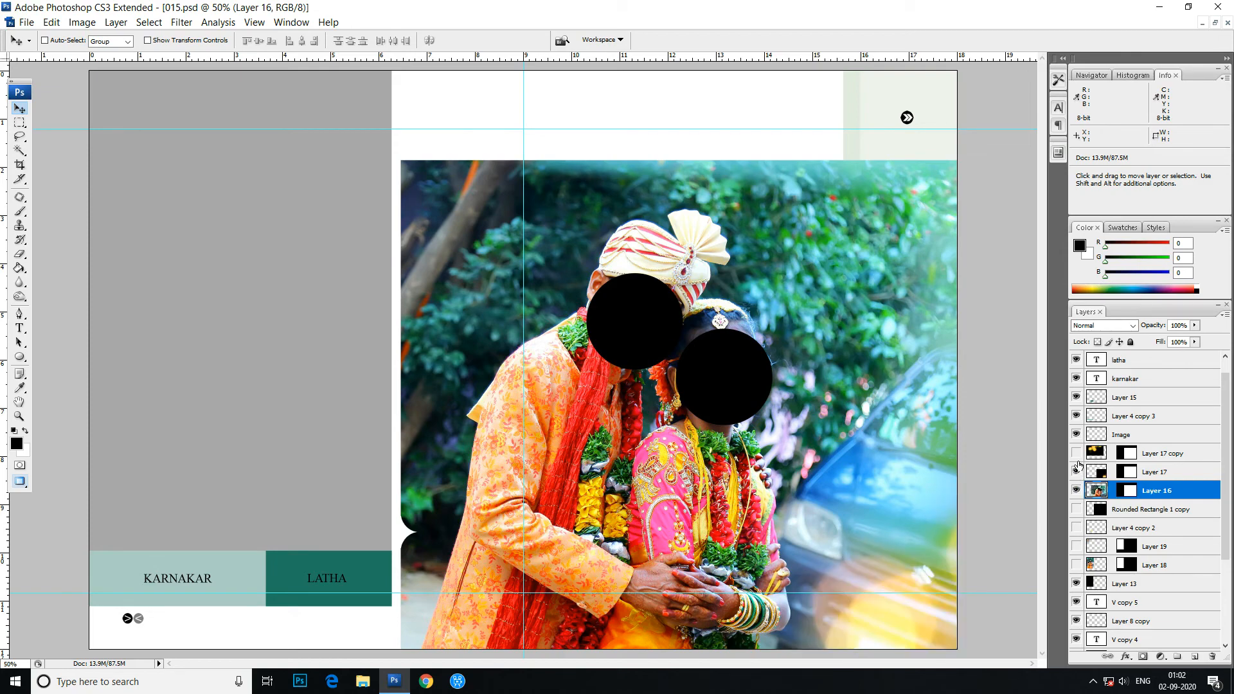
pyautogui.click(1076, 453)
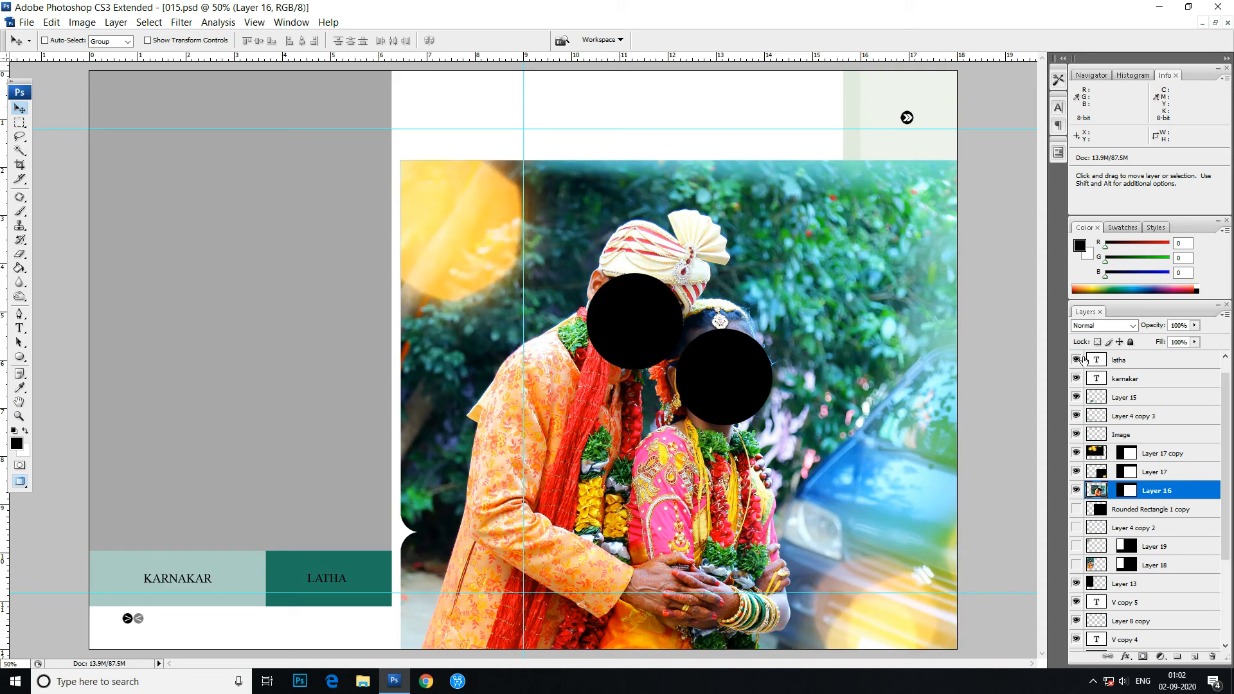
# - Switch the bride's and groom's name text layers off and on again
pyautogui.click(1076, 379)
pyautogui.click(1077, 361)
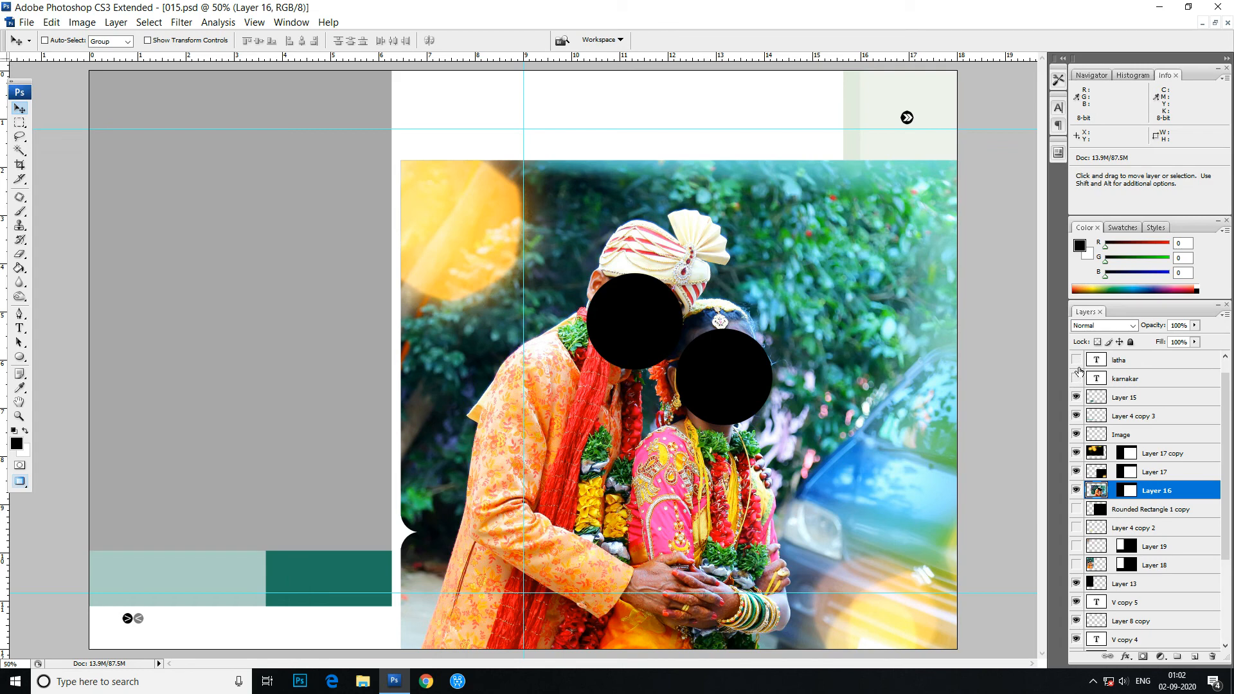
pyautogui.click(1078, 362)
pyautogui.click(1077, 380)
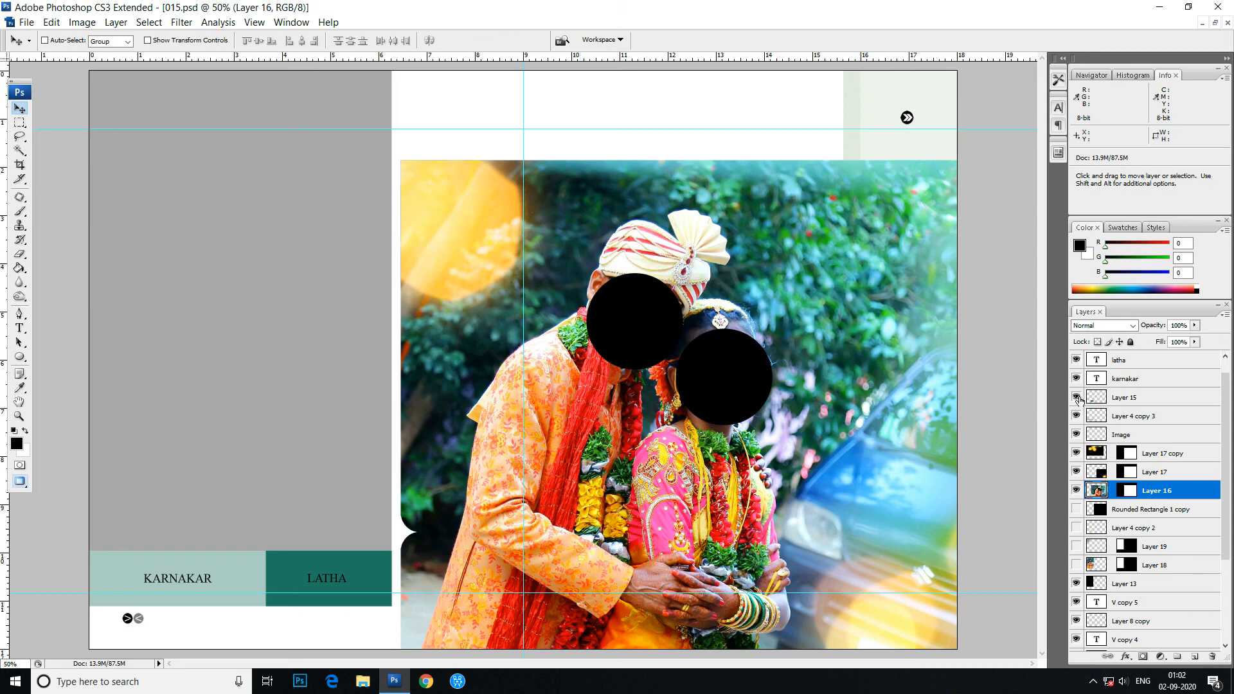
# - Switch Layer 15 and the colour bar on Layer 4 copy 3 off and on behind the names
pyautogui.click(1076, 397)
pyautogui.click(1077, 398)
pyautogui.click(1077, 417)
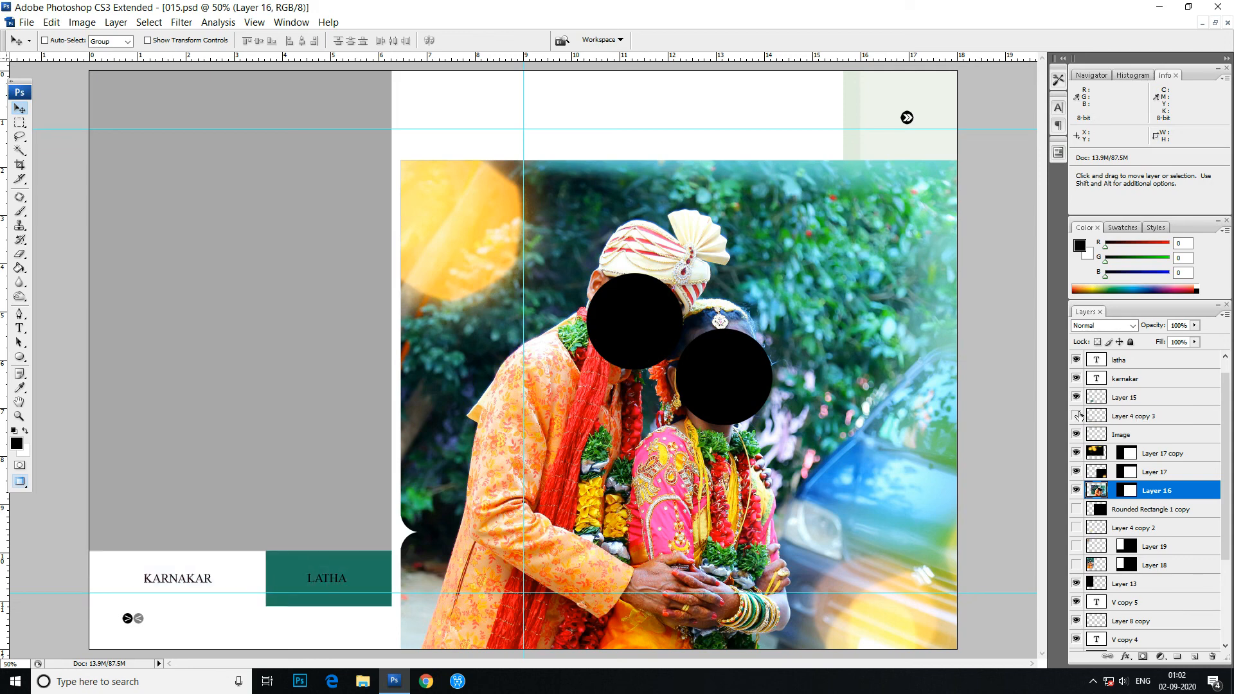
pyautogui.click(1077, 416)
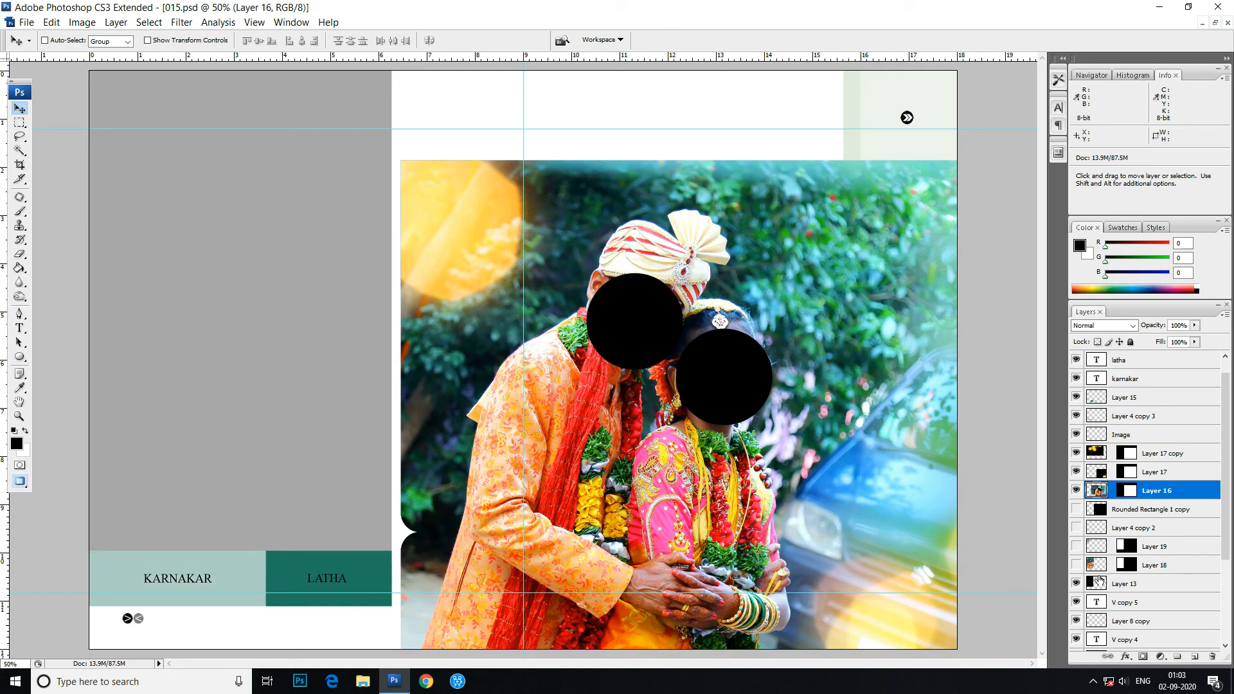
# - Show Rounded Rectangle 1 copy, Layer 4 copy 2, Layer 19 and the couple photo on Layer 18
pyautogui.click(1077, 509)
pyautogui.click(1076, 528)
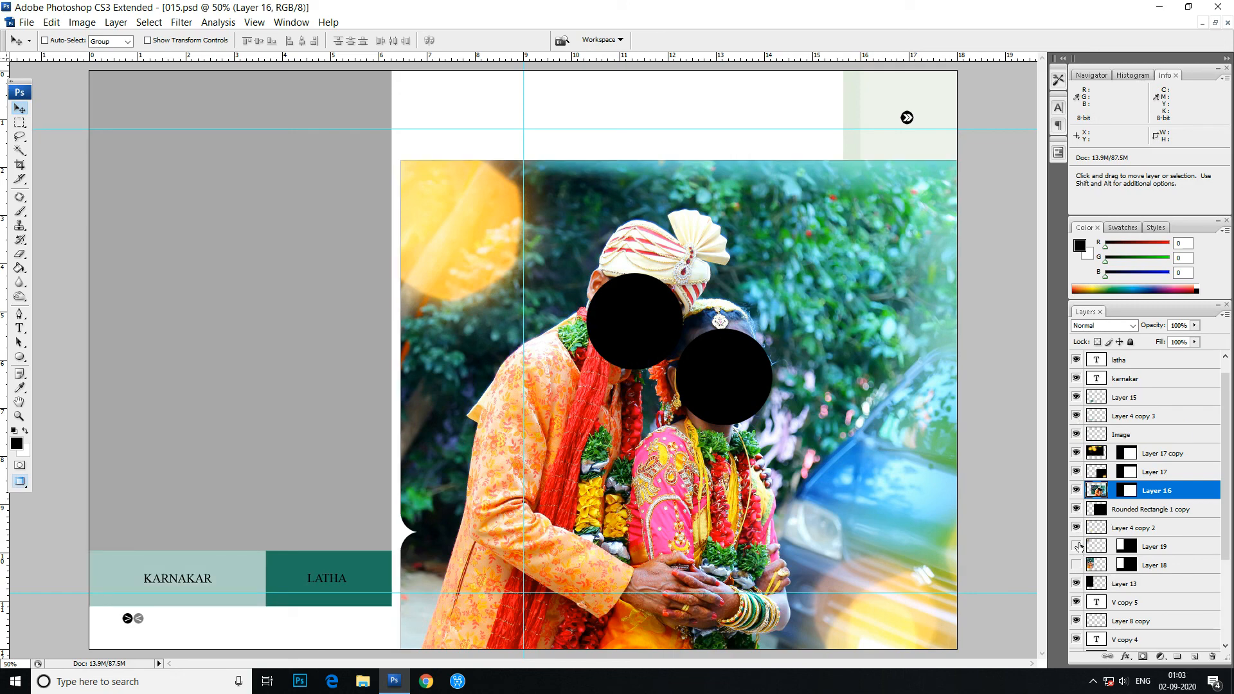
pyautogui.click(1077, 546)
pyautogui.click(1076, 565)
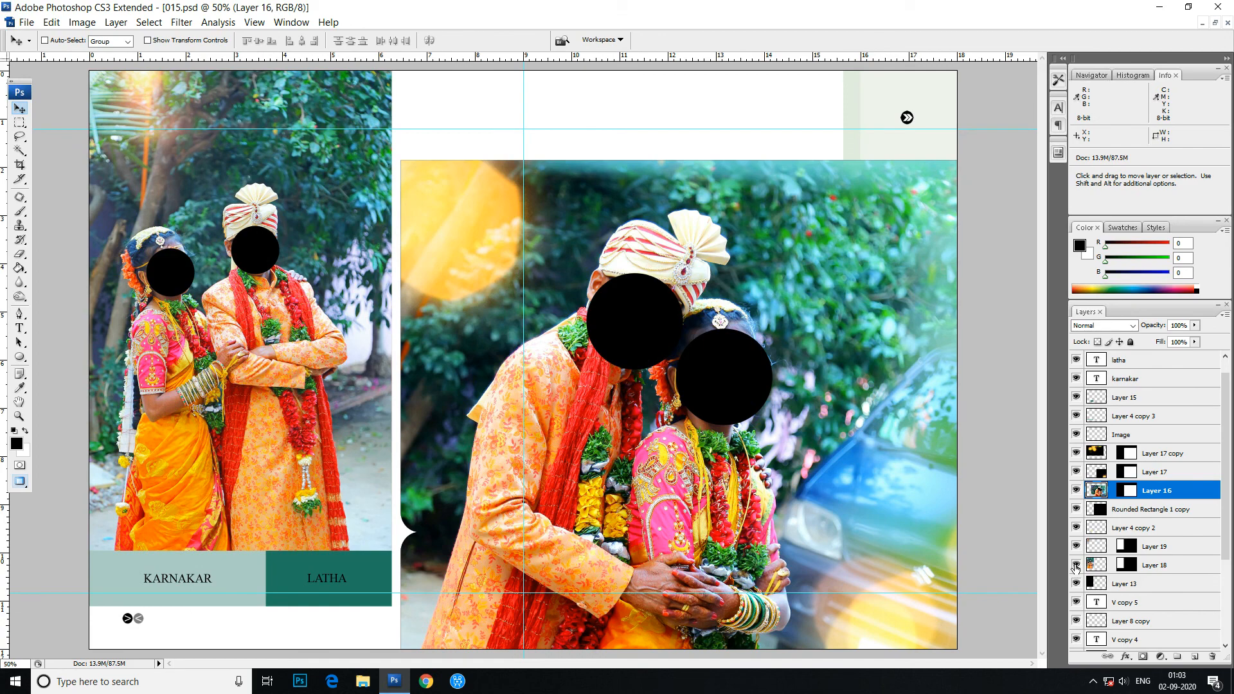
# - Examine the lower layers of 015.psd down to the Background layer
pyautogui.scroll(-3, 1085, 614)
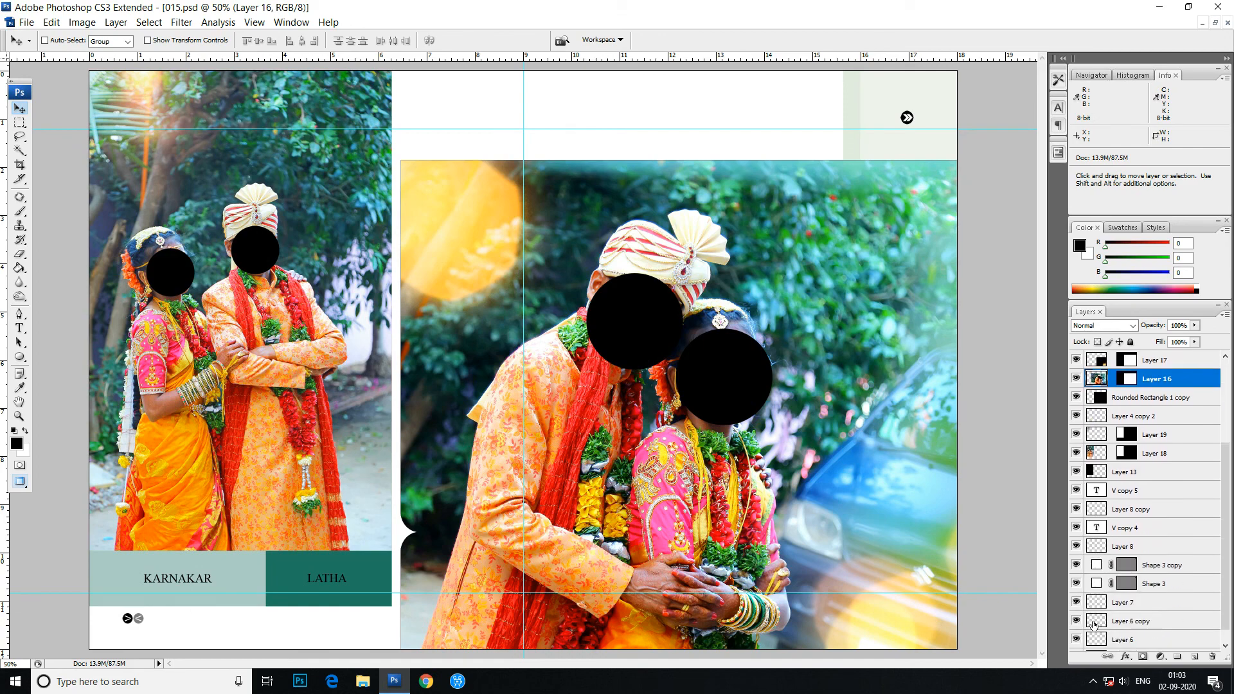
pyautogui.scroll(-1, 1094, 623)
pyautogui.press('shift')
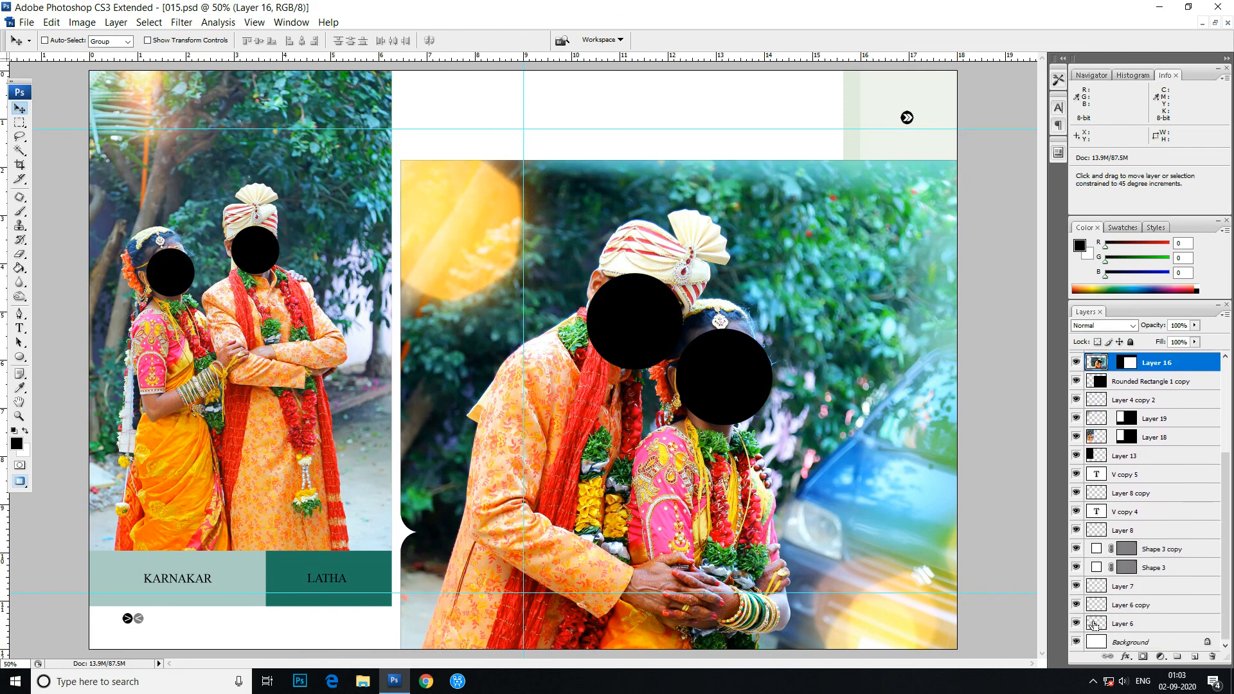